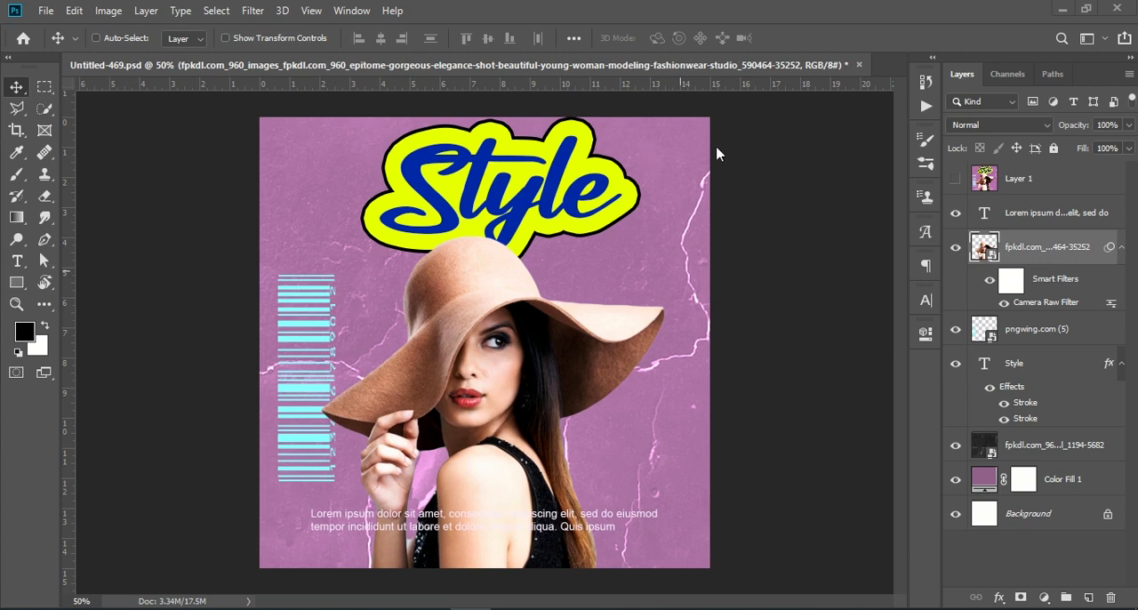
Step: Create a new 1080 x 1080 pixel RGB document at 72 pixels/inch with a white background and dock its window
left_click_drag(586, 76, 356, 105)
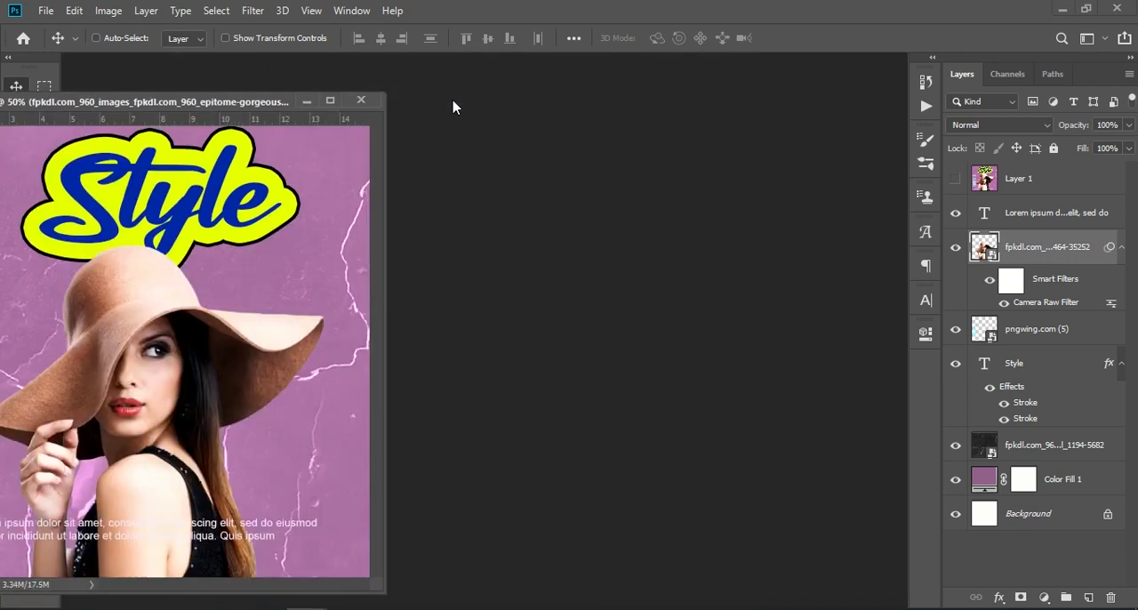
left_click_drag(251, 108, 412, 78)
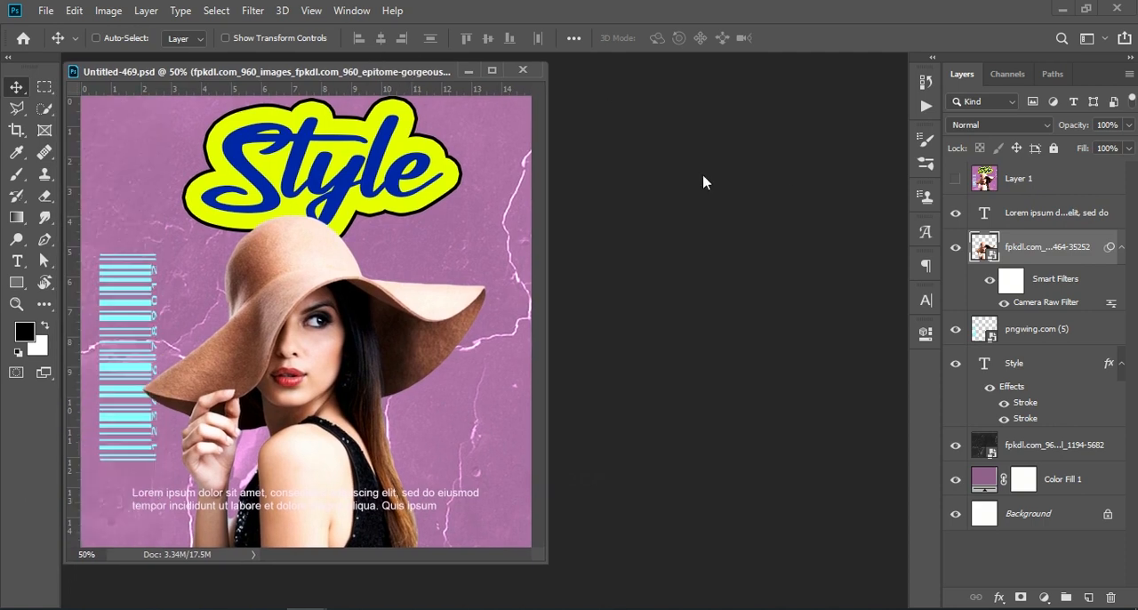
left_click(43, 10)
left_click(63, 29)
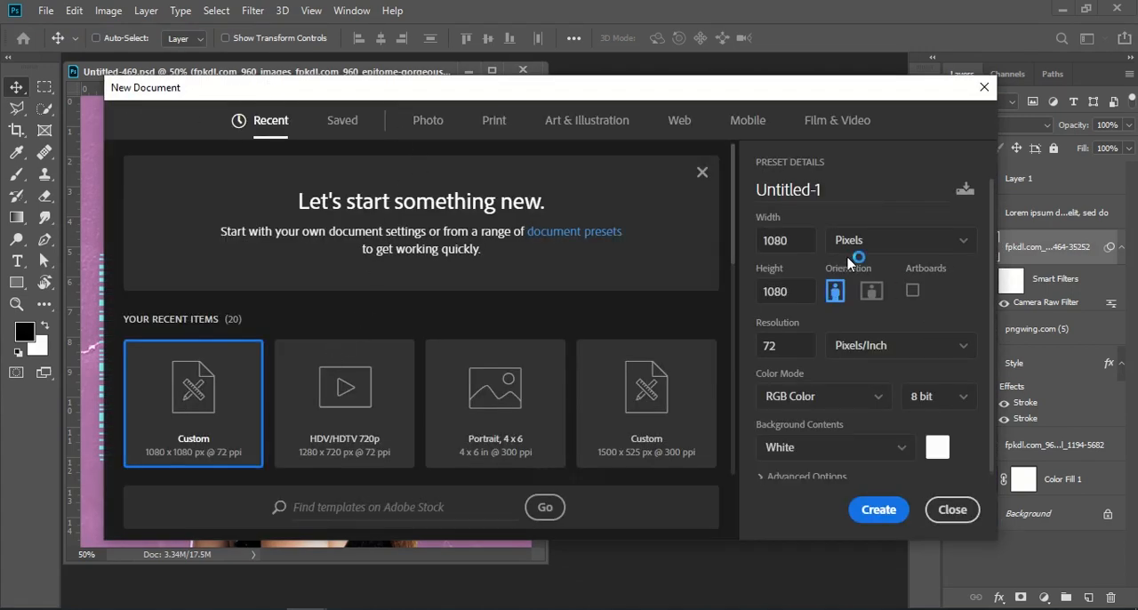
double_click(793, 241)
left_click_drag(802, 289, 722, 288)
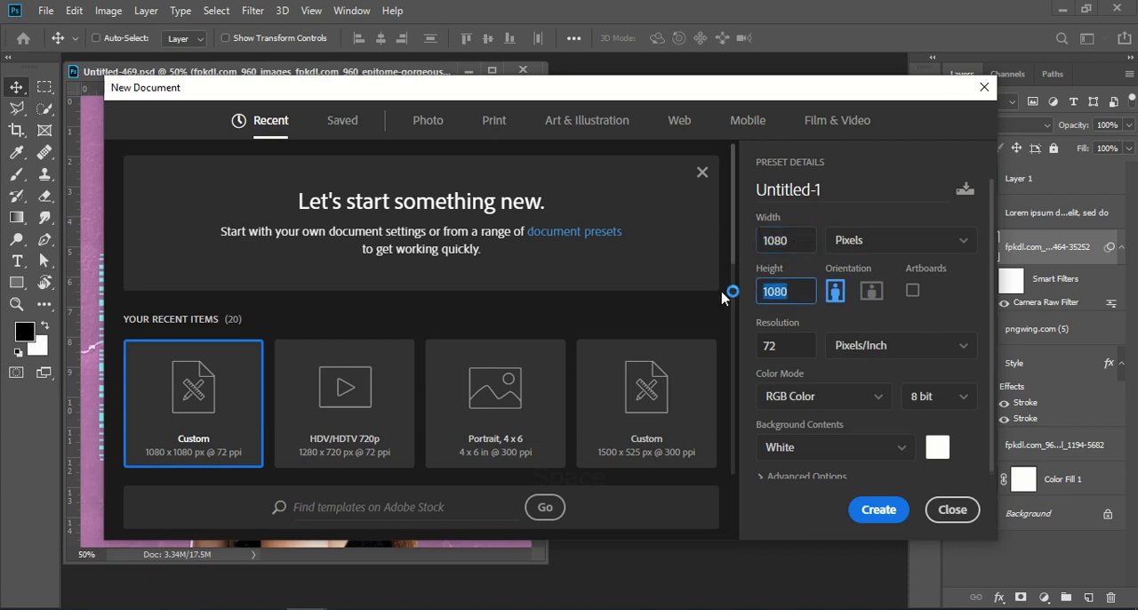
left_click_drag(797, 349, 729, 350)
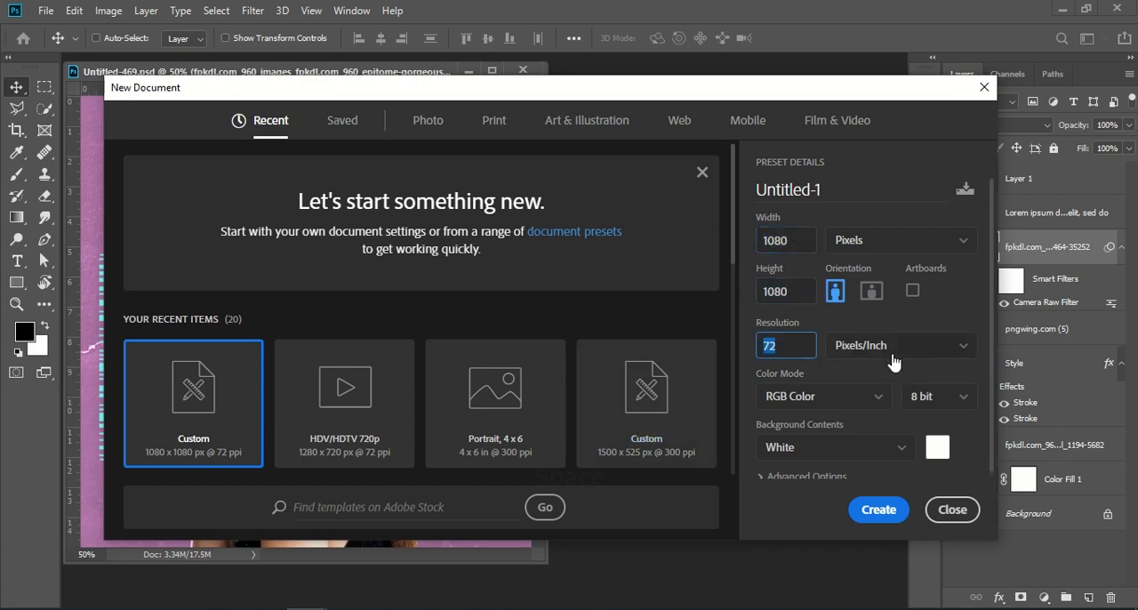
left_click(882, 512)
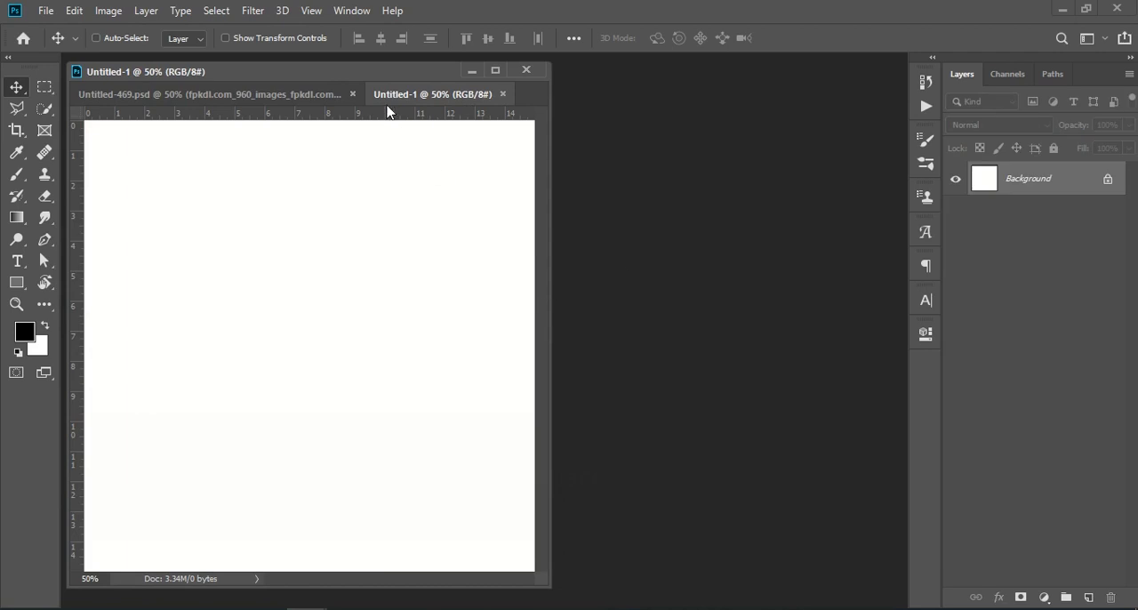
left_click_drag(311, 92, 308, 55)
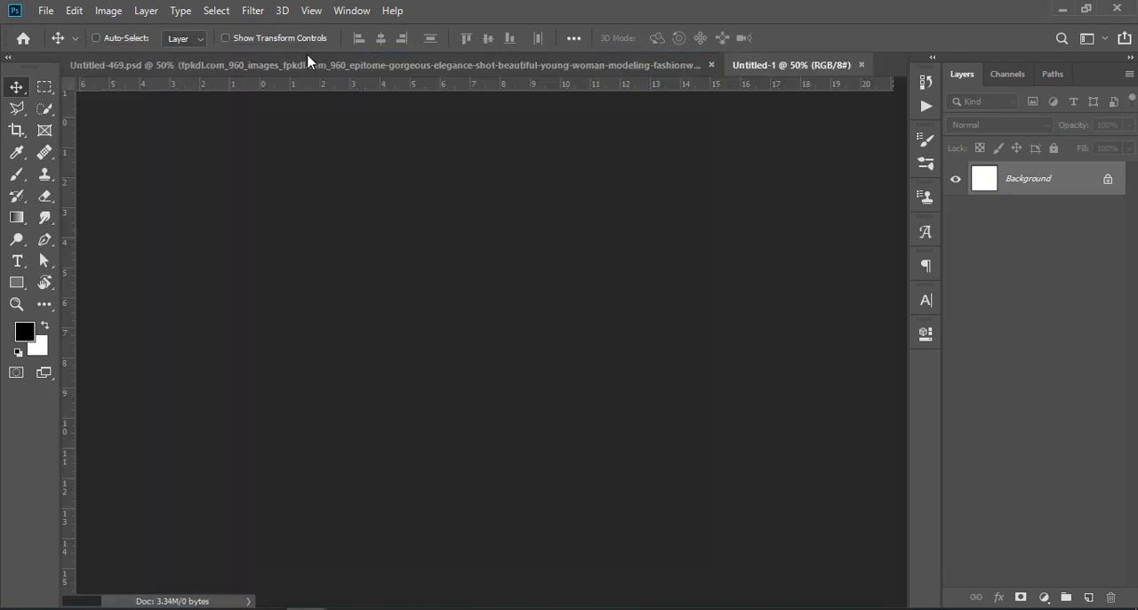
Step: Float the Untitled-469.psd window and copy its layer of the woman in the hat into Untitled-1
left_click(558, 69)
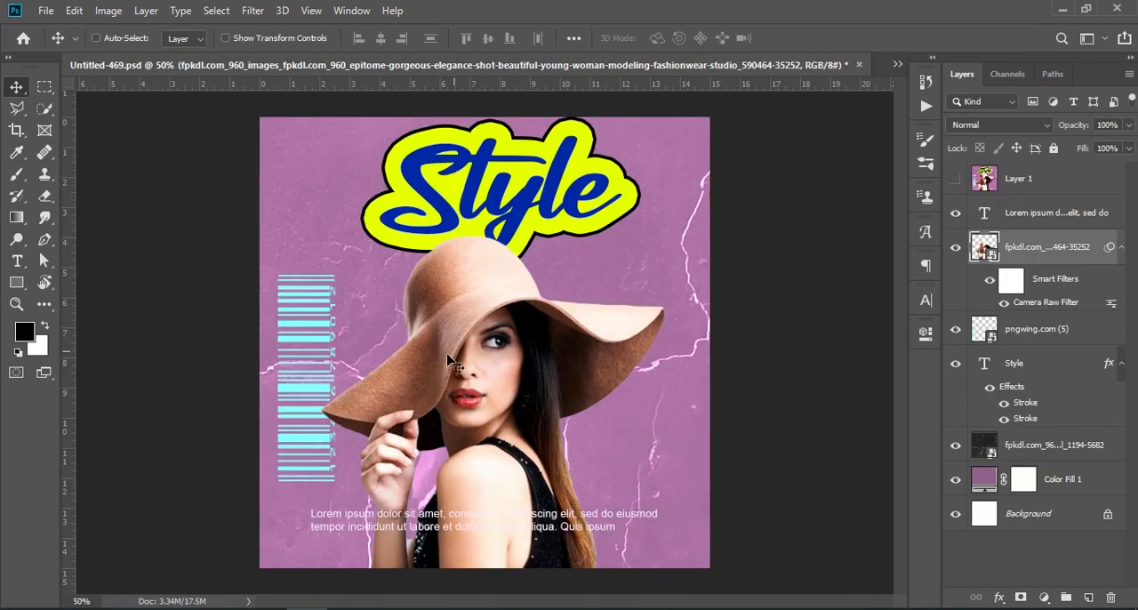
left_click(898, 65)
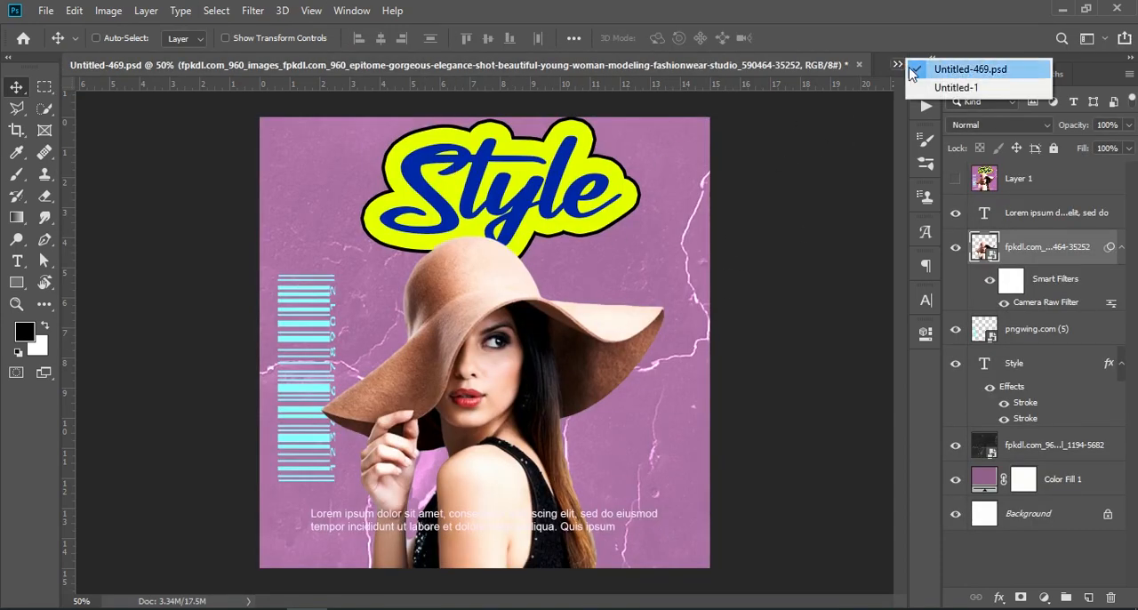
left_click(947, 87)
left_click_drag(594, 71, 389, 42)
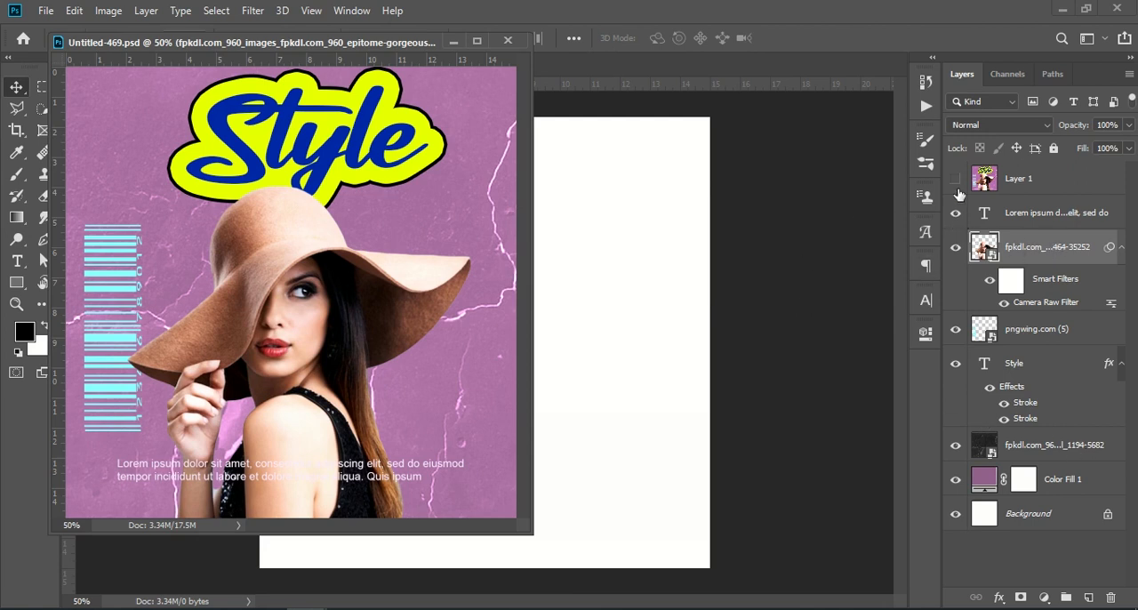
left_click(956, 246)
left_click(956, 246)
left_click_drag(1010, 246, 608, 296)
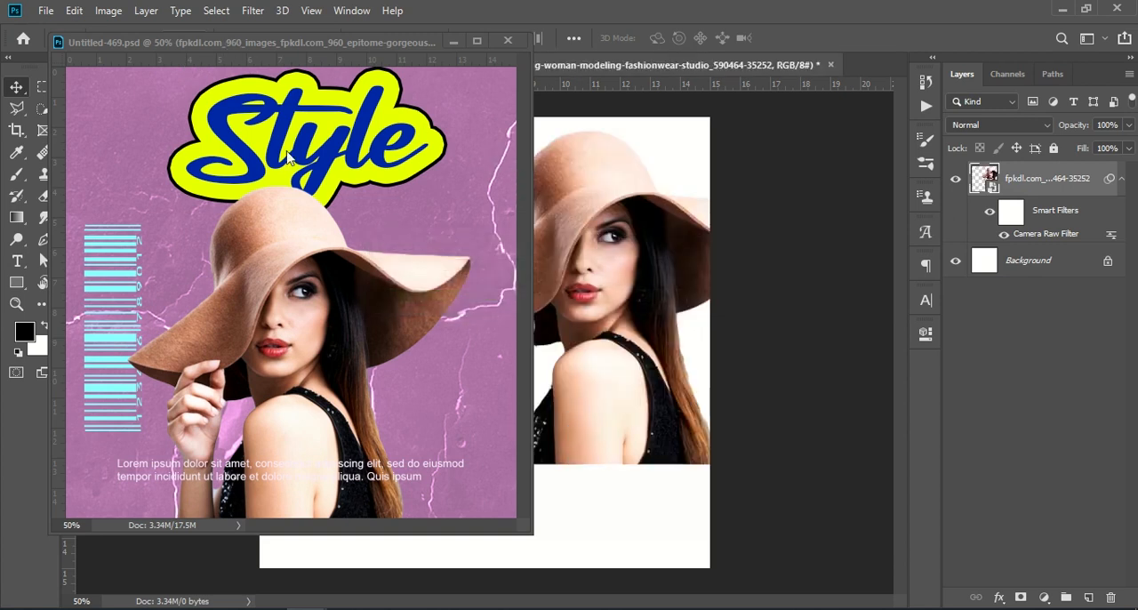
Step: Dock the Untitled-469.psd window again and move the woman in Untitled-1 to the canvas's lower centre
left_click_drag(272, 62, 655, 95)
left_click(863, 65)
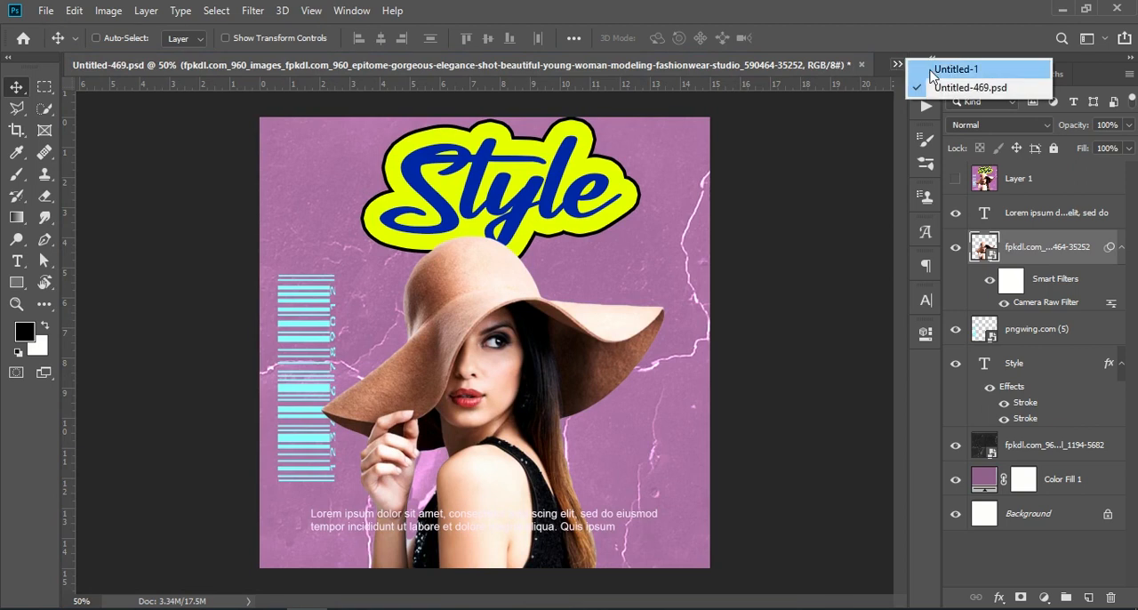
left_click(942, 67)
left_click_drag(589, 274, 509, 378)
left_click(1067, 427)
Step: Add a Solid Color fill layer in slate blue 6d7a96 directly above the Background layer
left_click(1031, 263)
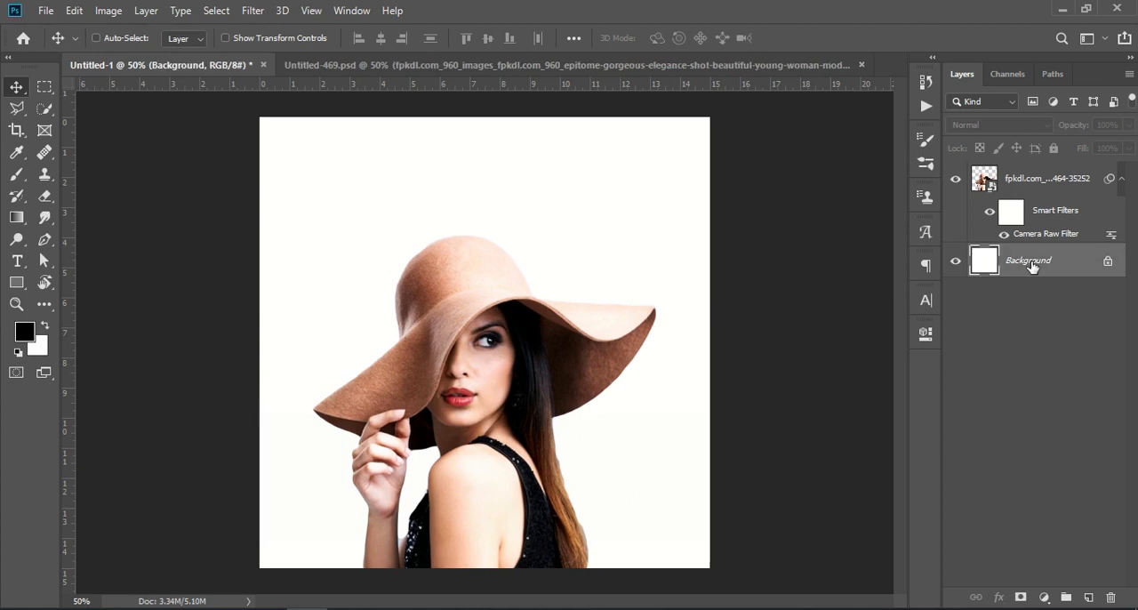
left_click(1044, 597)
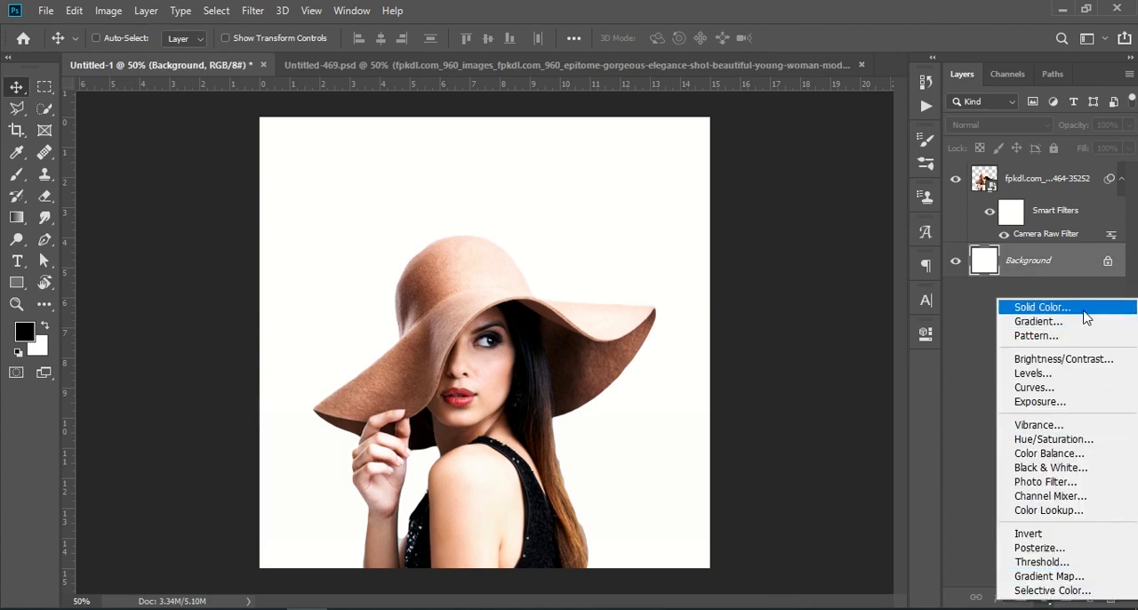
left_click(1084, 311)
left_click(788, 370)
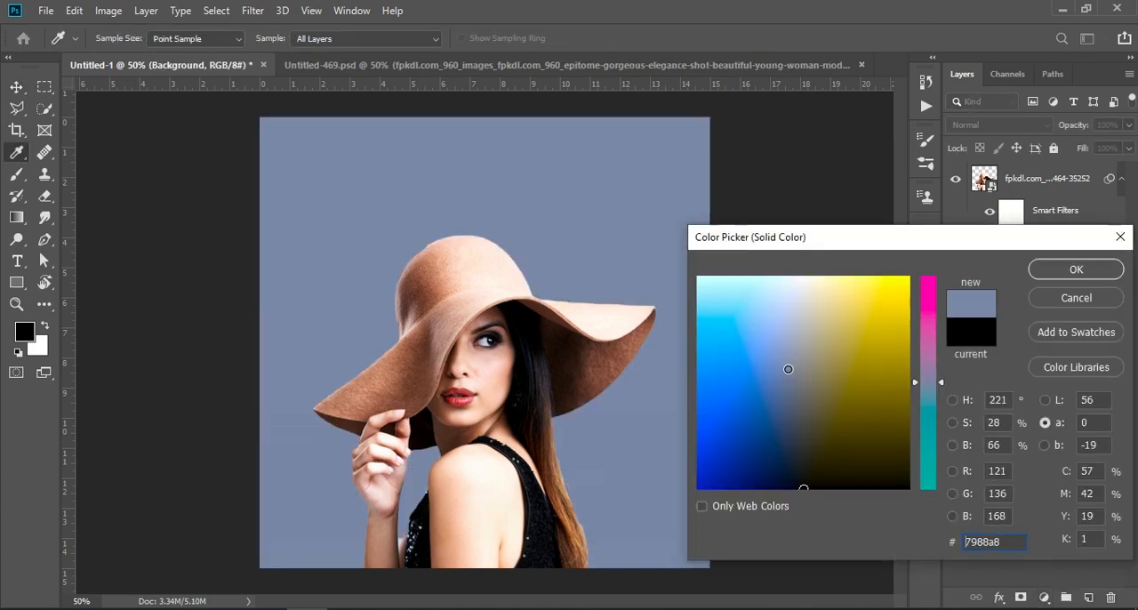
left_click(789, 380)
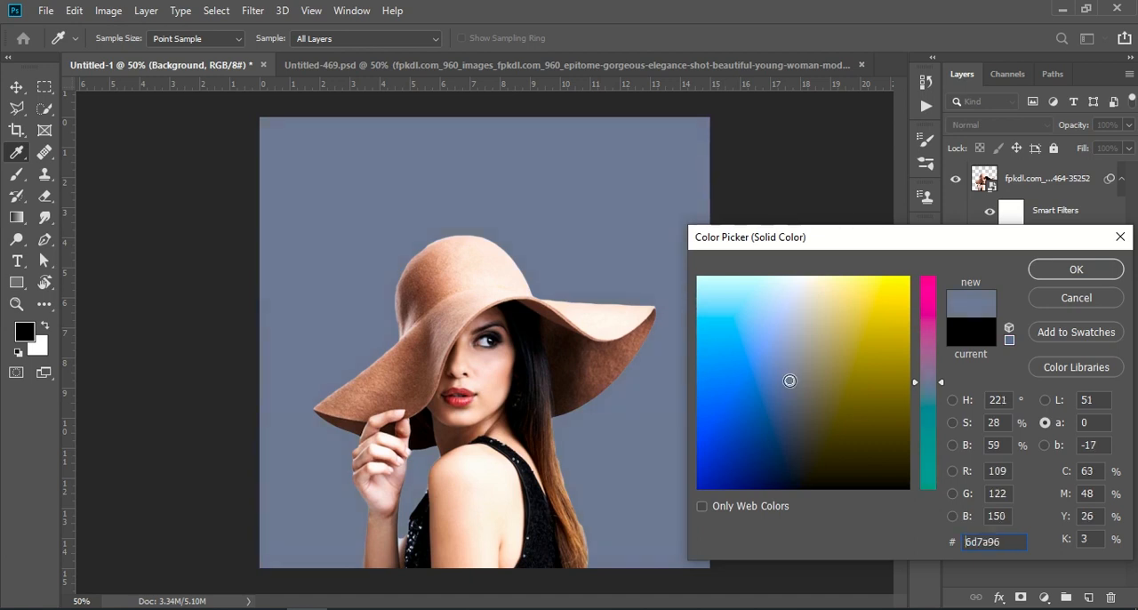
left_click(1074, 268)
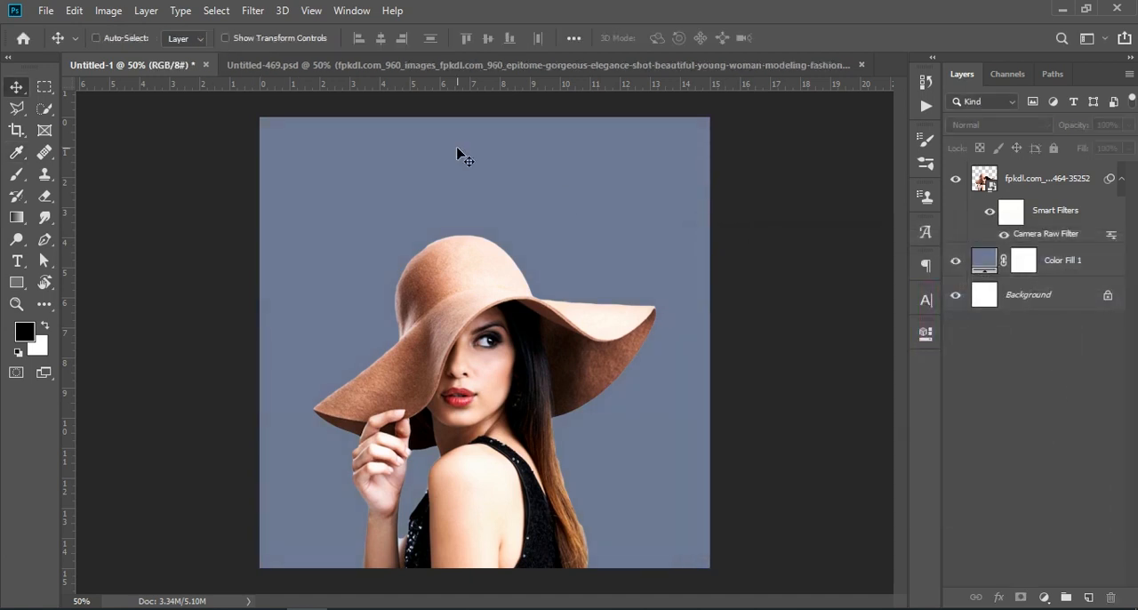
Step: Copy the cracked-wall texture layer from Untitled-469.psd into Untitled-1 and place it beneath the woman's layer
left_click(285, 65)
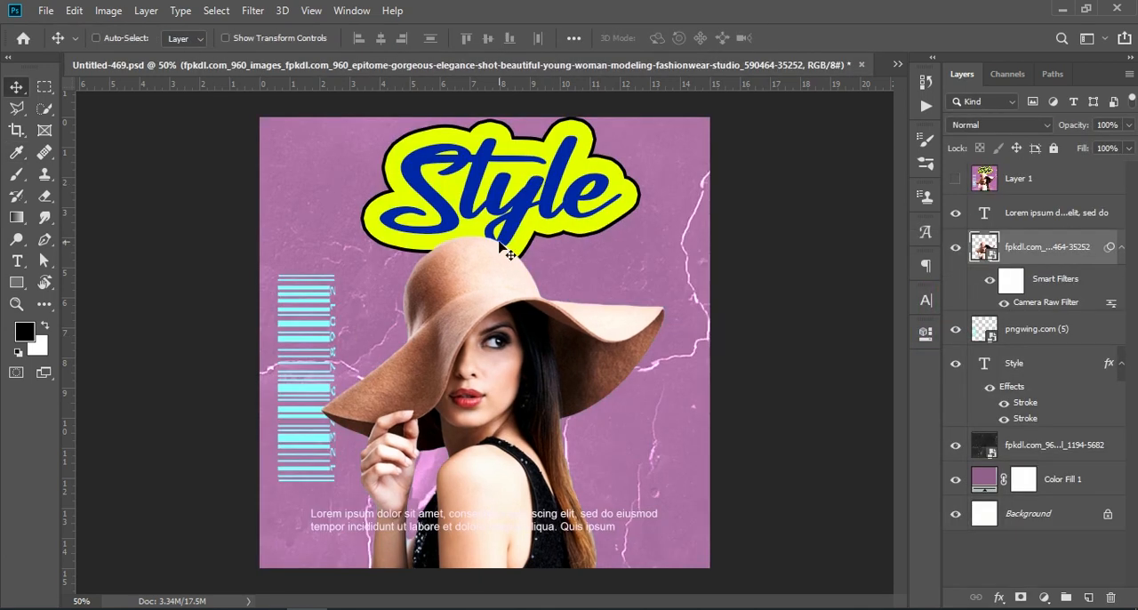
left_click(1013, 449)
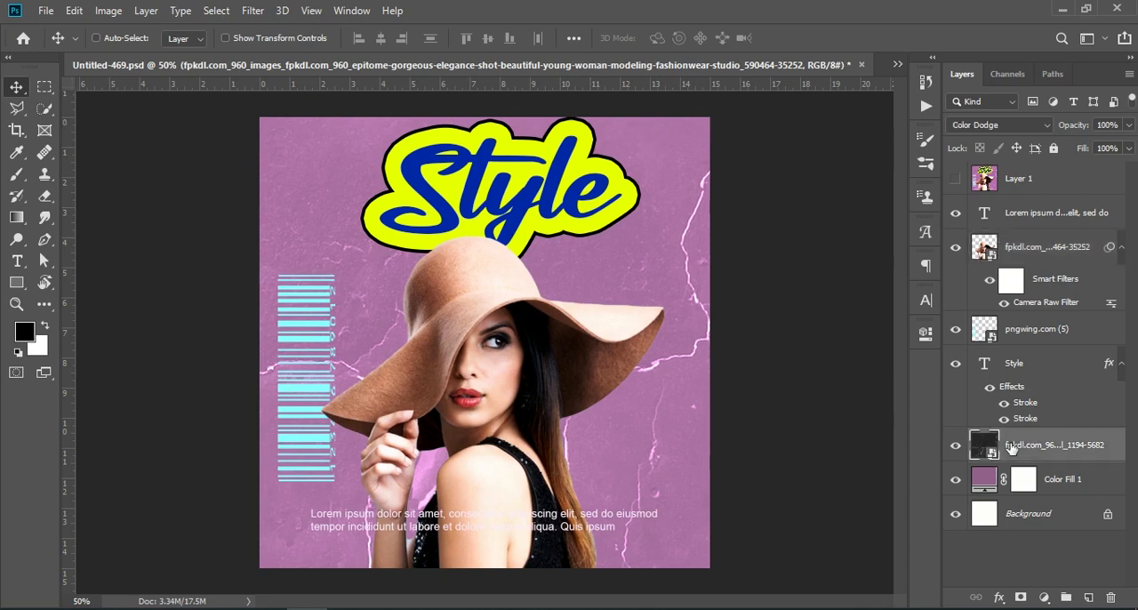
left_click_drag(1049, 449, 452, 329)
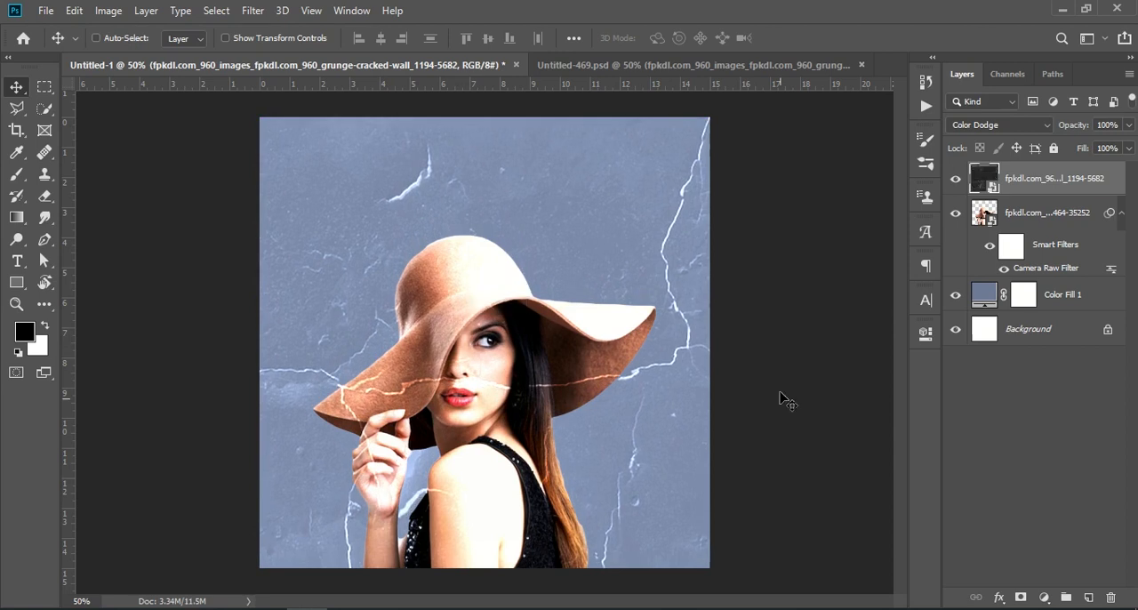
left_click(1023, 453)
left_click_drag(1063, 183, 1038, 281)
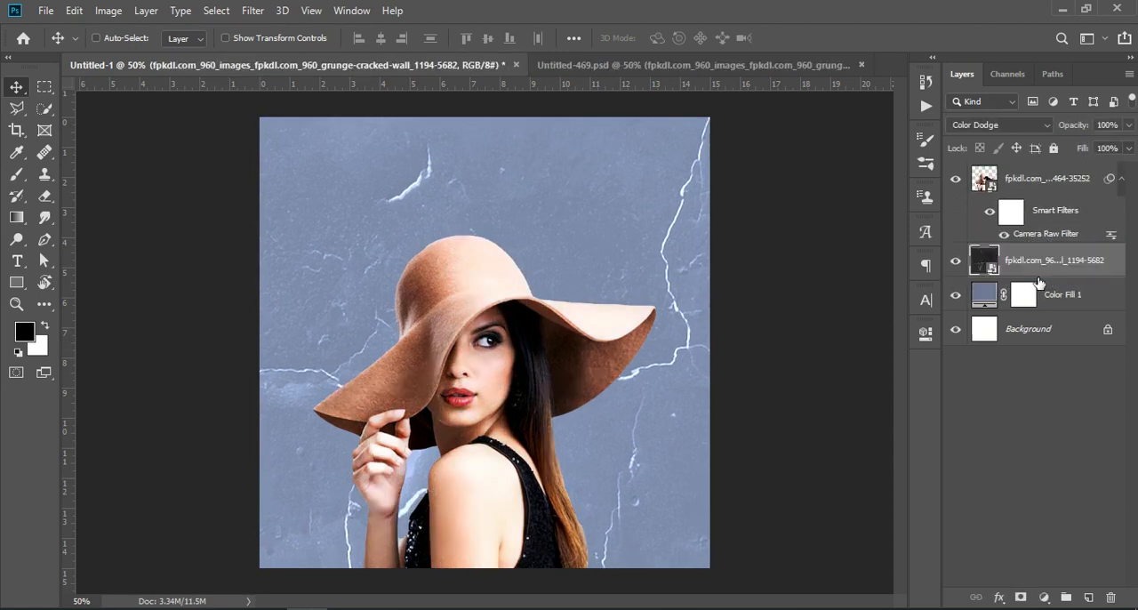
Step: Set the cracked-wall texture layer's blend mode to Color Dodge and deselect the layer
left_click(1002, 126)
left_click(1002, 131)
left_click(1002, 129)
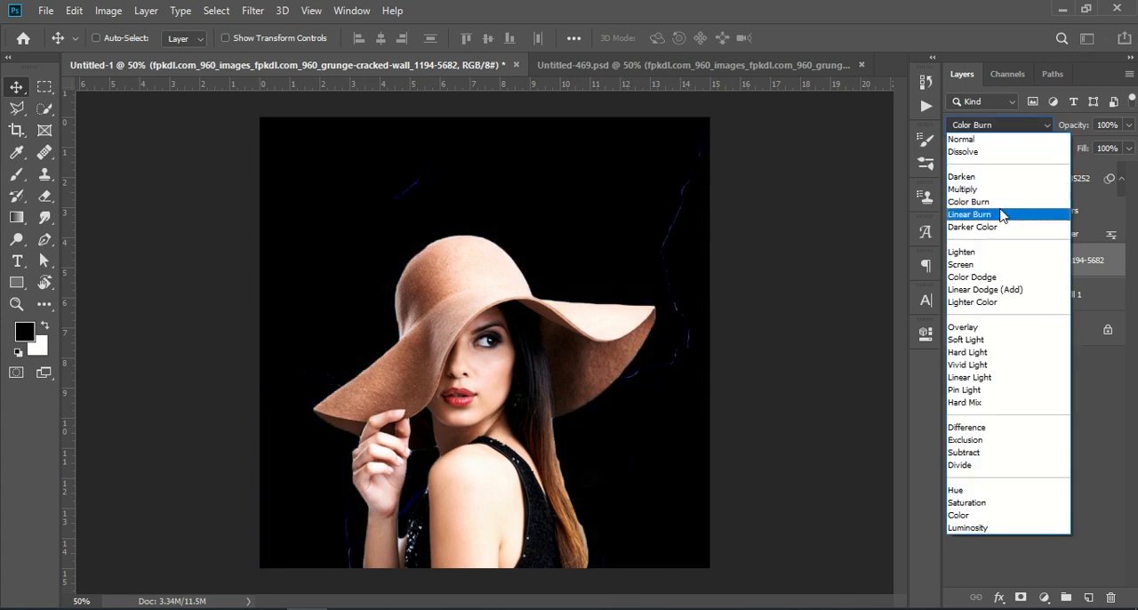
left_click(996, 277)
left_click(1030, 411)
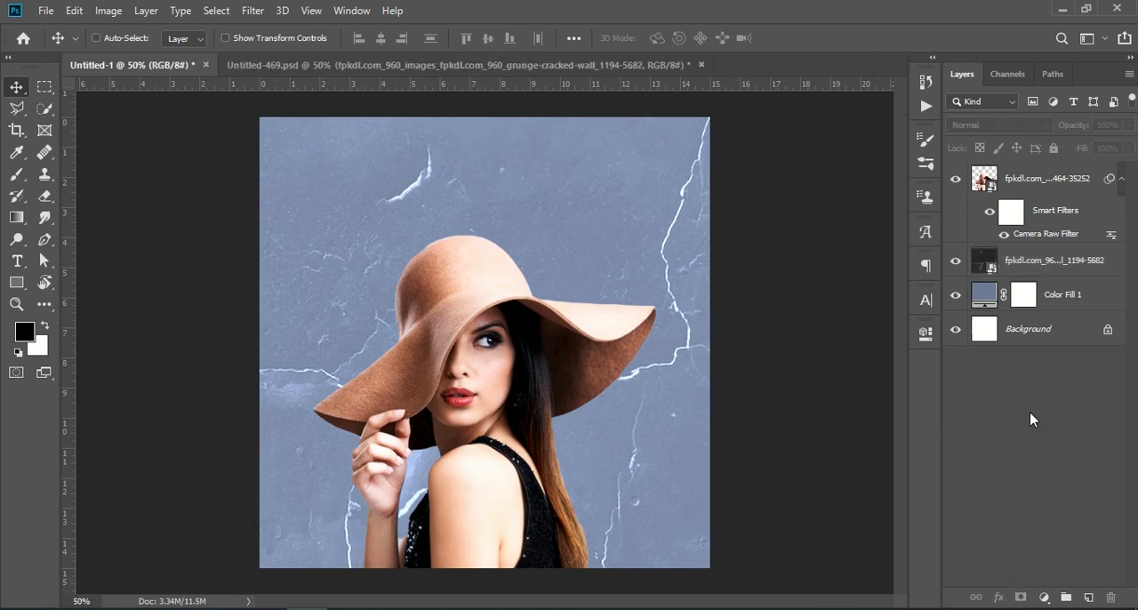
Step: Compare with the finished poster and add the text "Style" above the hat in Untitled-1, in blue Catalish Huntera Regular at 26.25 pt
left_click(522, 66)
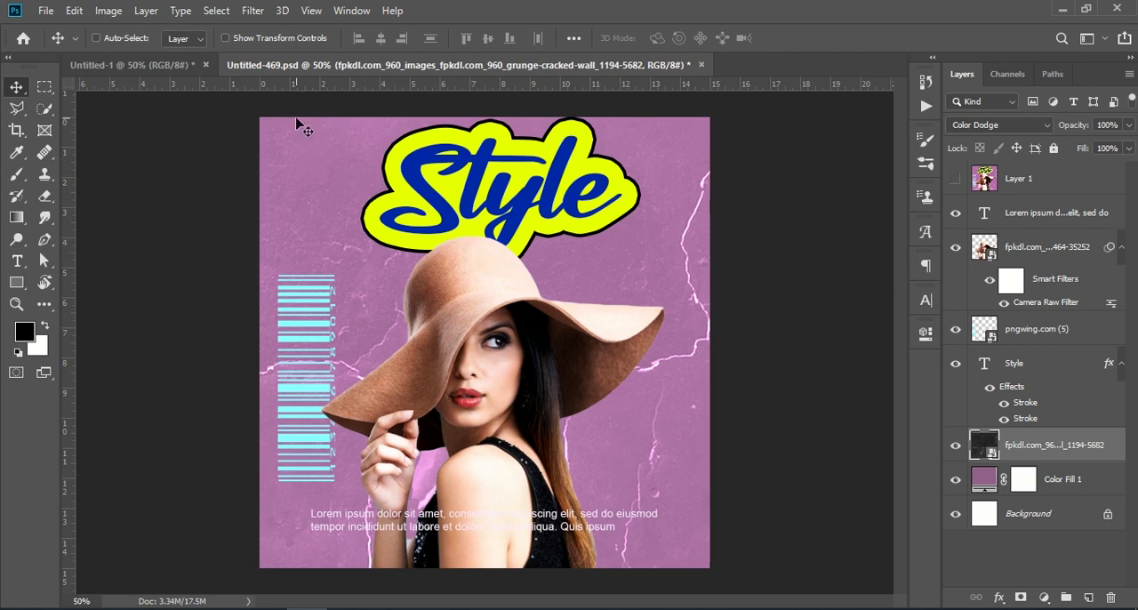
left_click(166, 69)
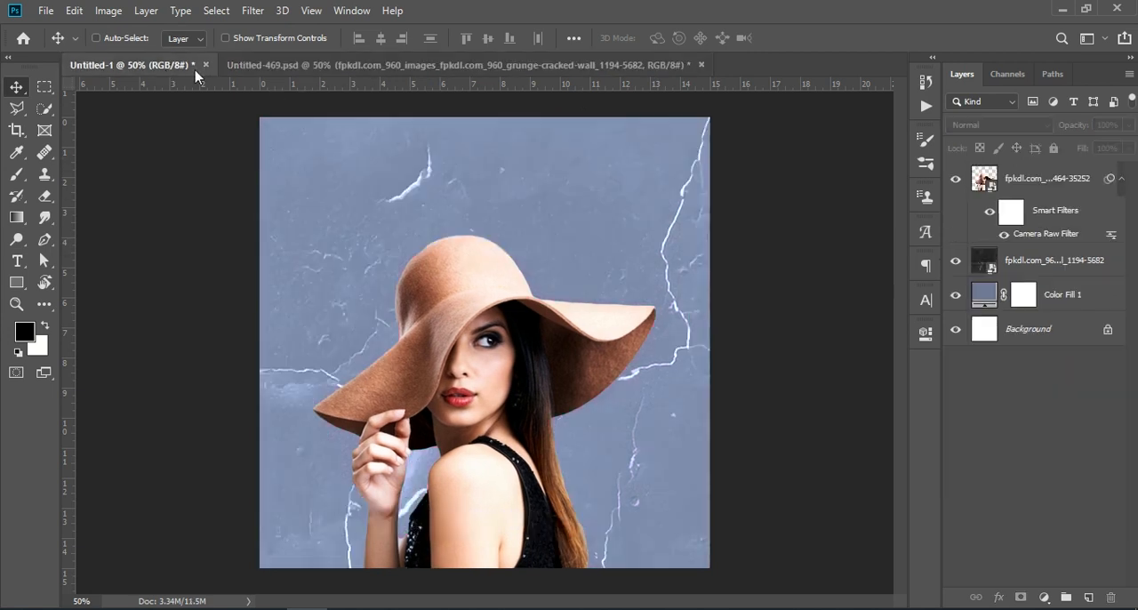
left_click(20, 261)
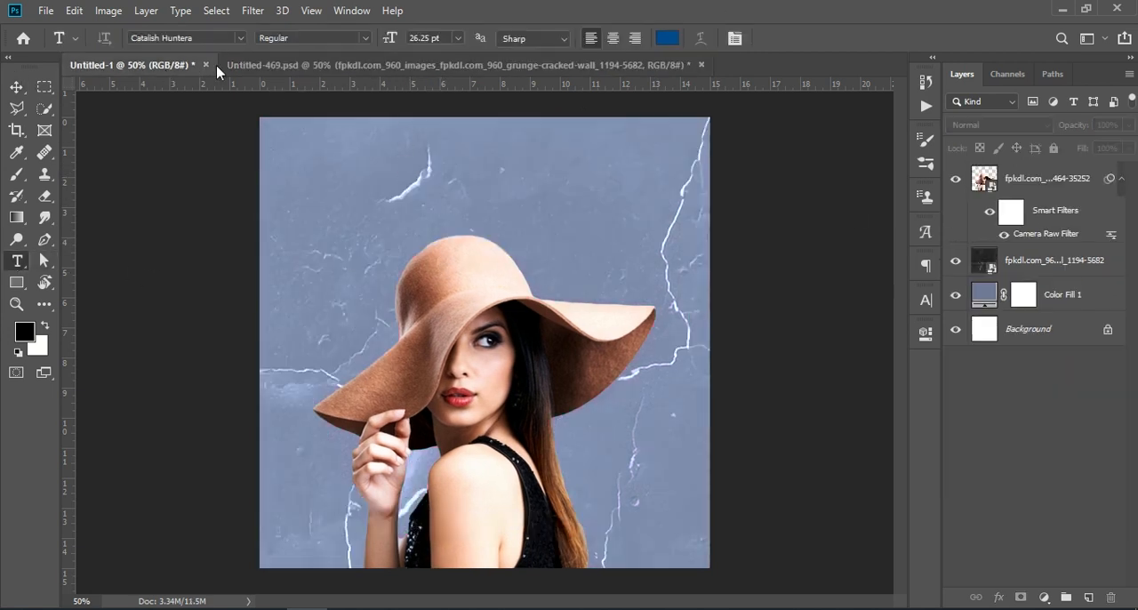
left_click(284, 65)
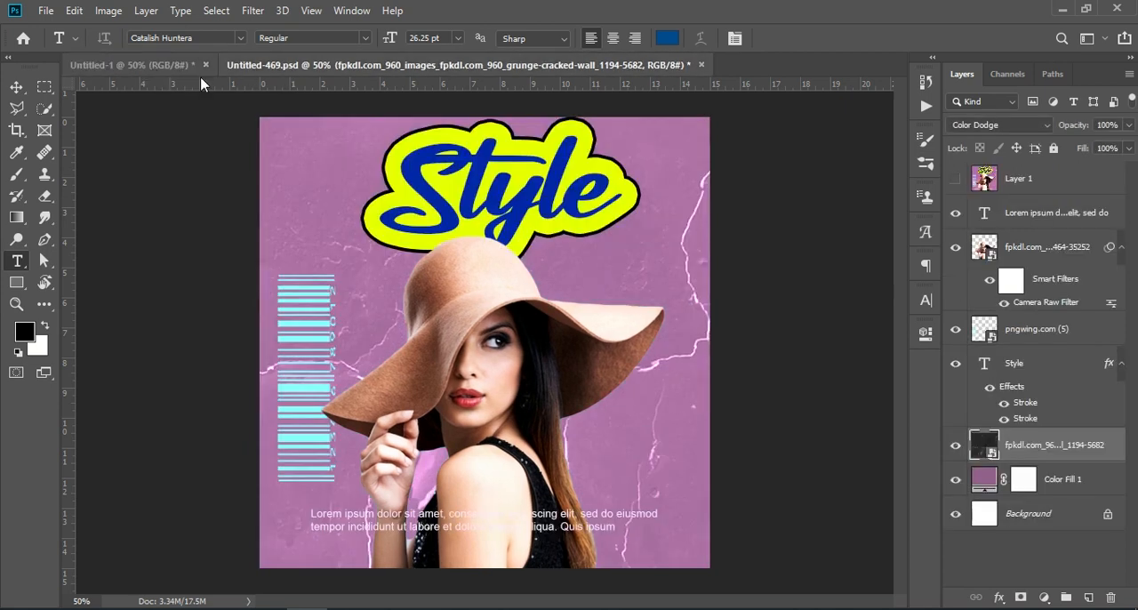
left_click(151, 69)
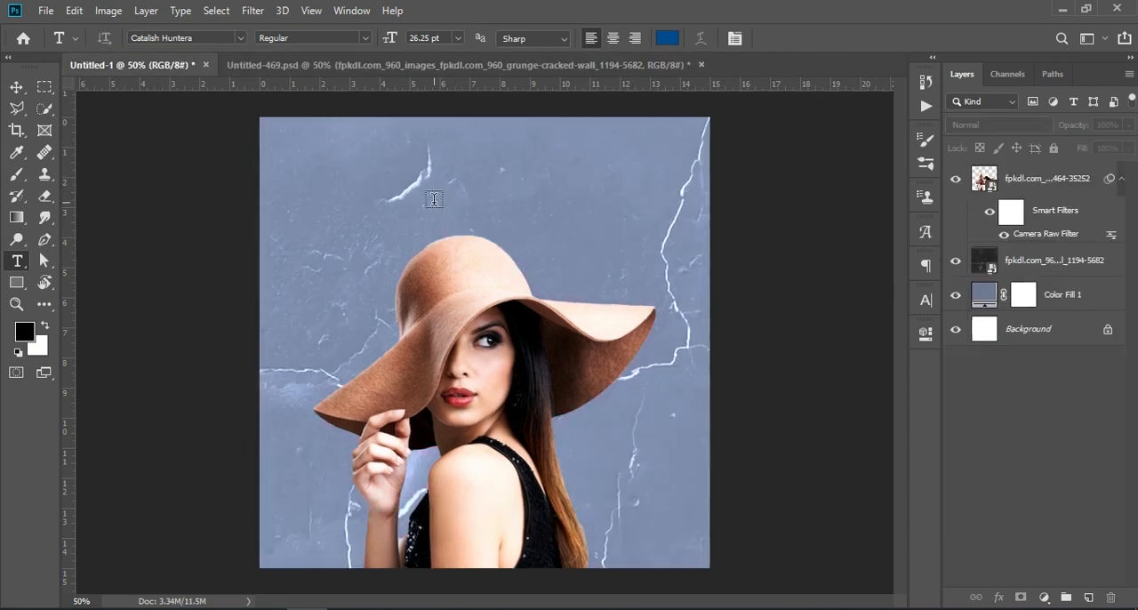
left_click(453, 199)
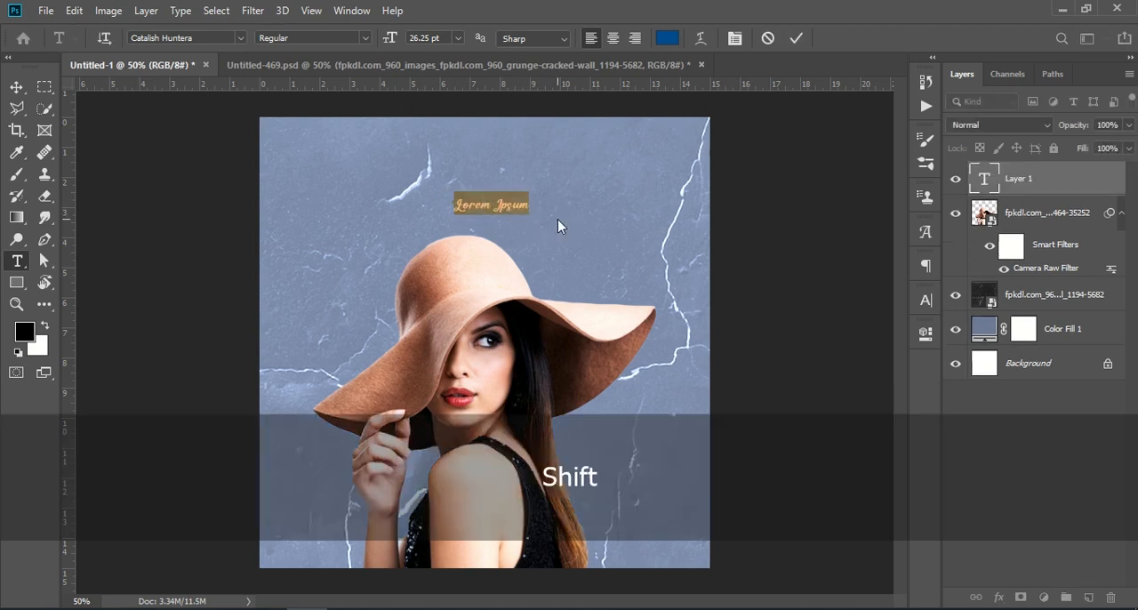
type("Style")
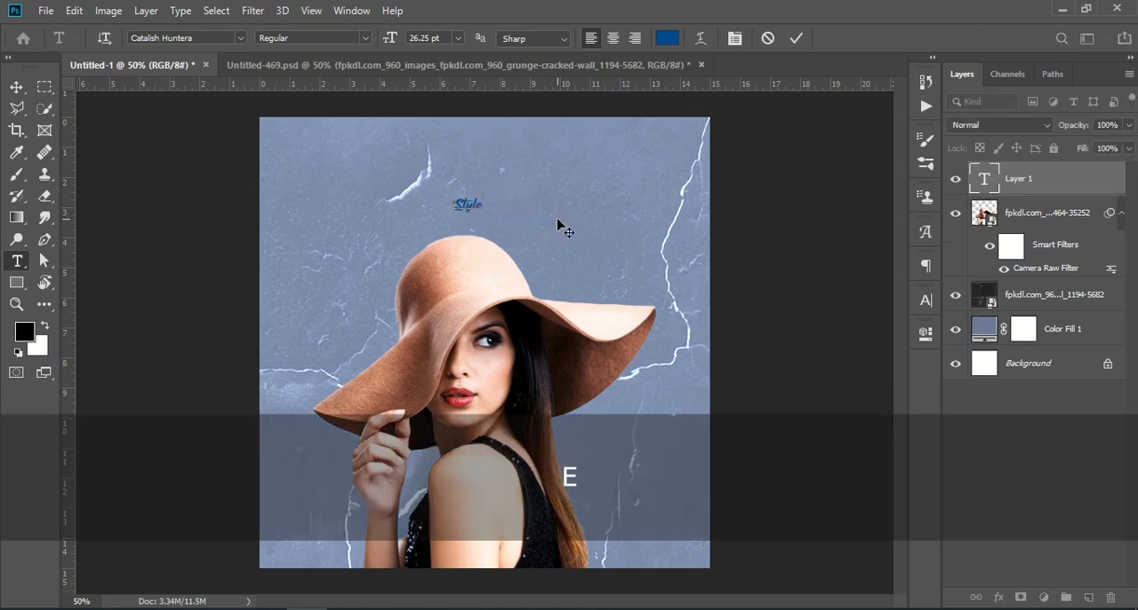
left_click(794, 38)
Step: Scale the Style text to about 869% and centre it across the area just above the hat
key("ctrl+t")
left_click_drag(483, 204, 705, 209)
left_click_drag(606, 223, 525, 217)
key("Return")
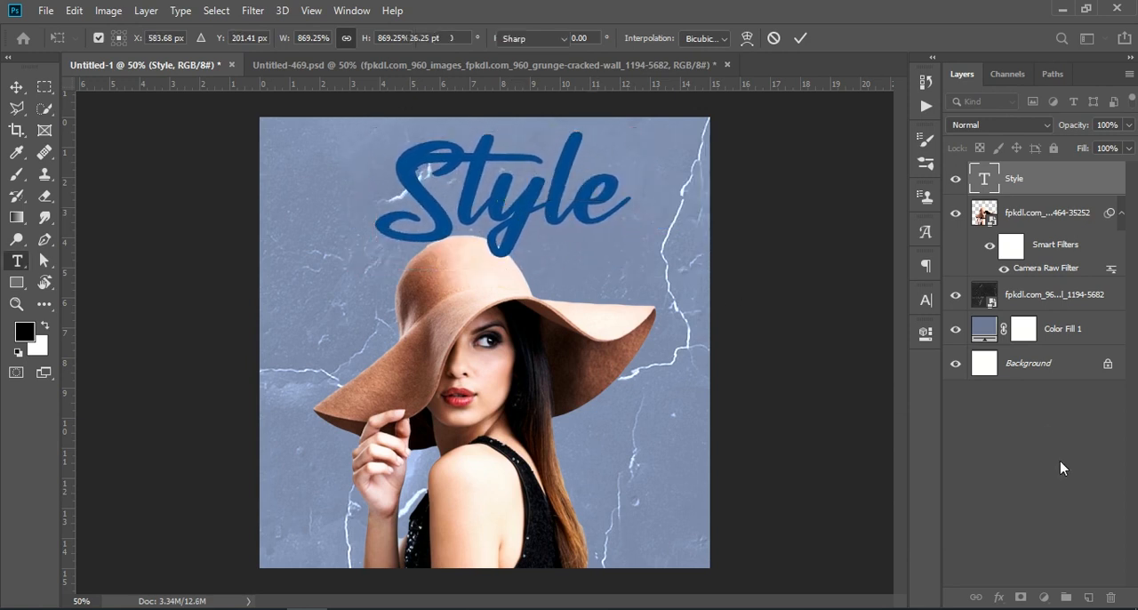
left_click(1064, 467)
Step: Commit the Style text's scaling and give the text a lime green (c0ff00) stroke
left_click(1016, 180)
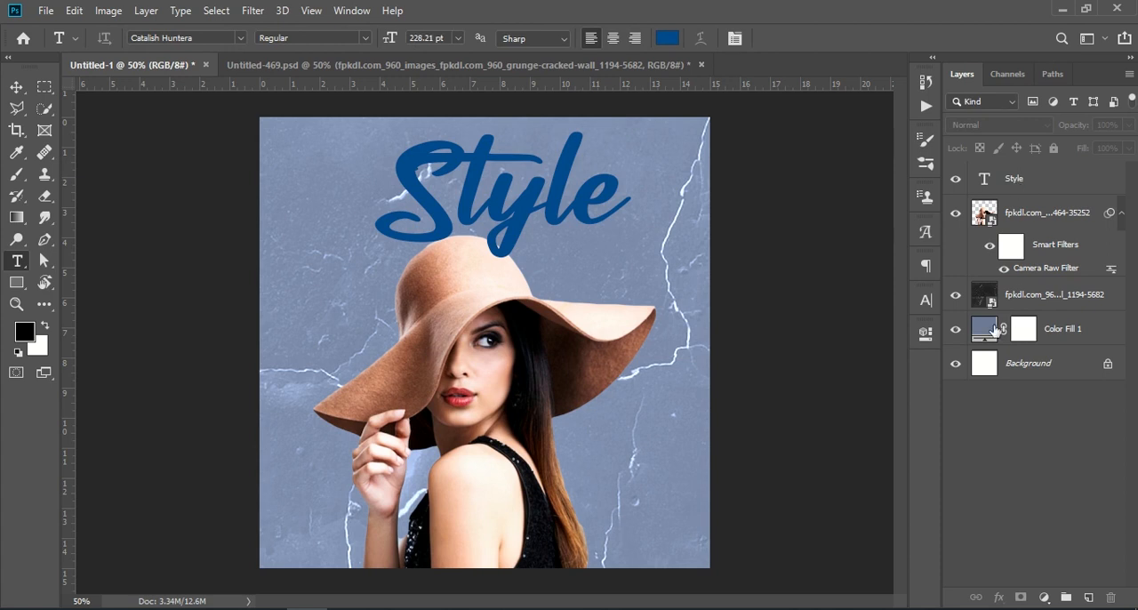
left_click(998, 597)
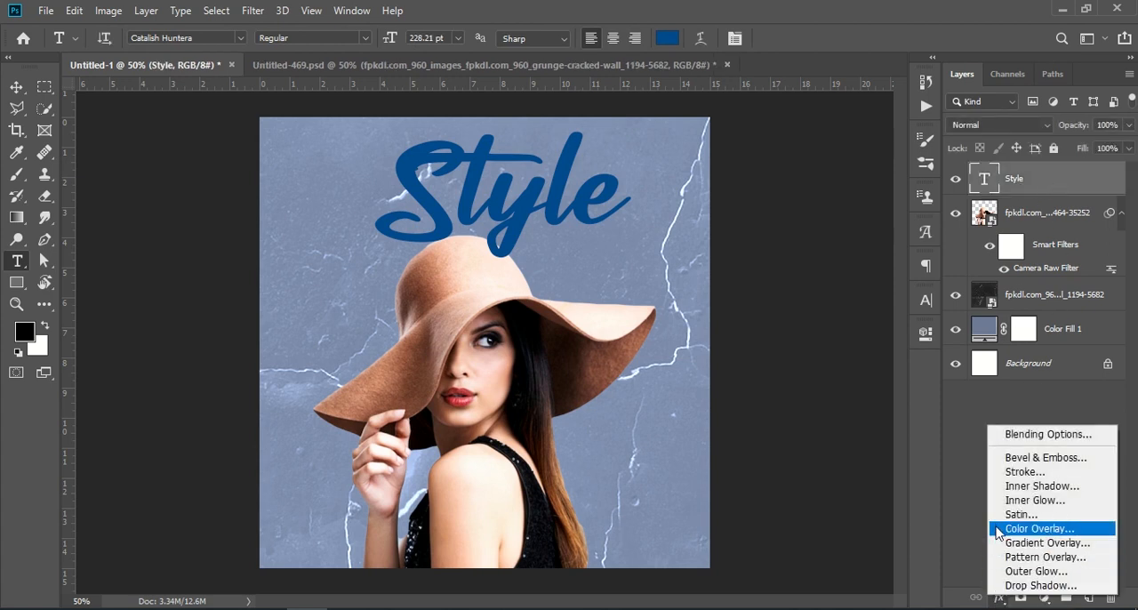
left_click(1062, 472)
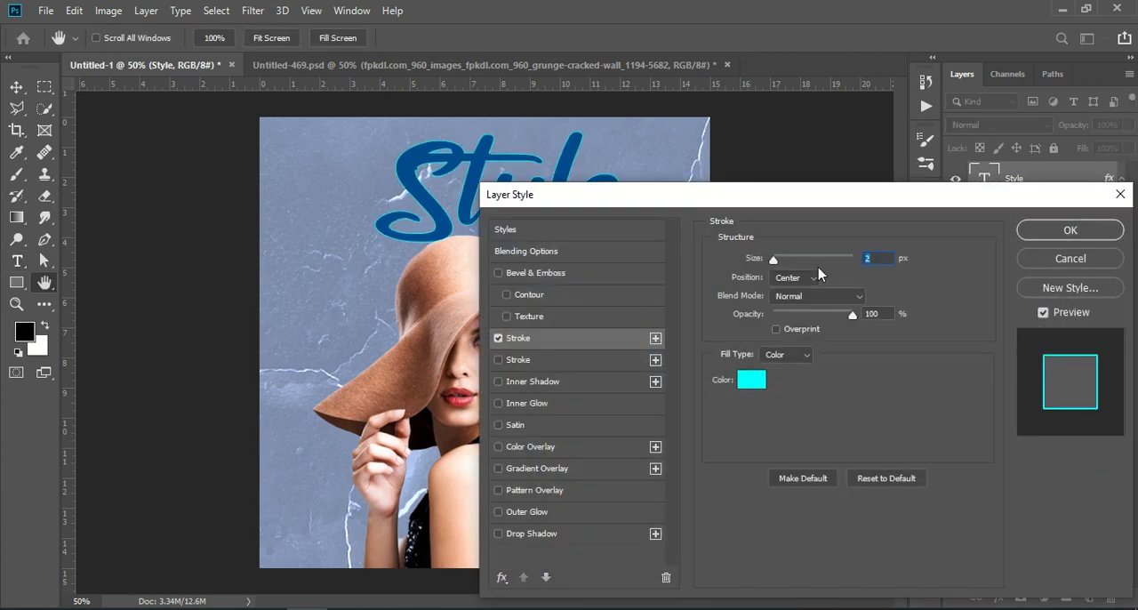
left_click_drag(841, 195, 874, 148)
left_click(789, 328)
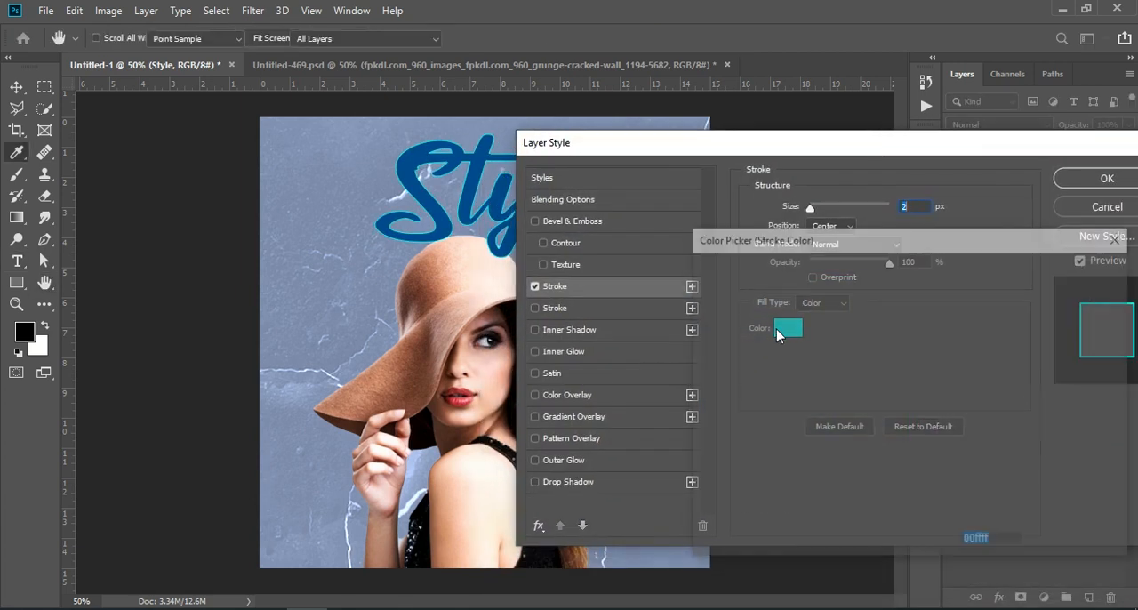
left_click(909, 279)
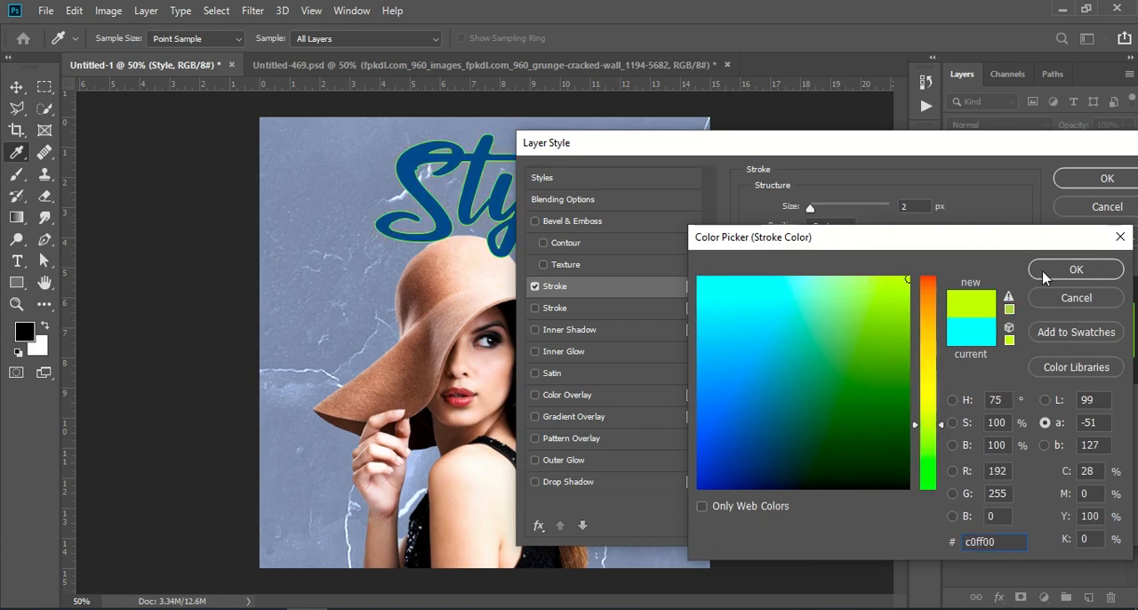
left_click(1072, 269)
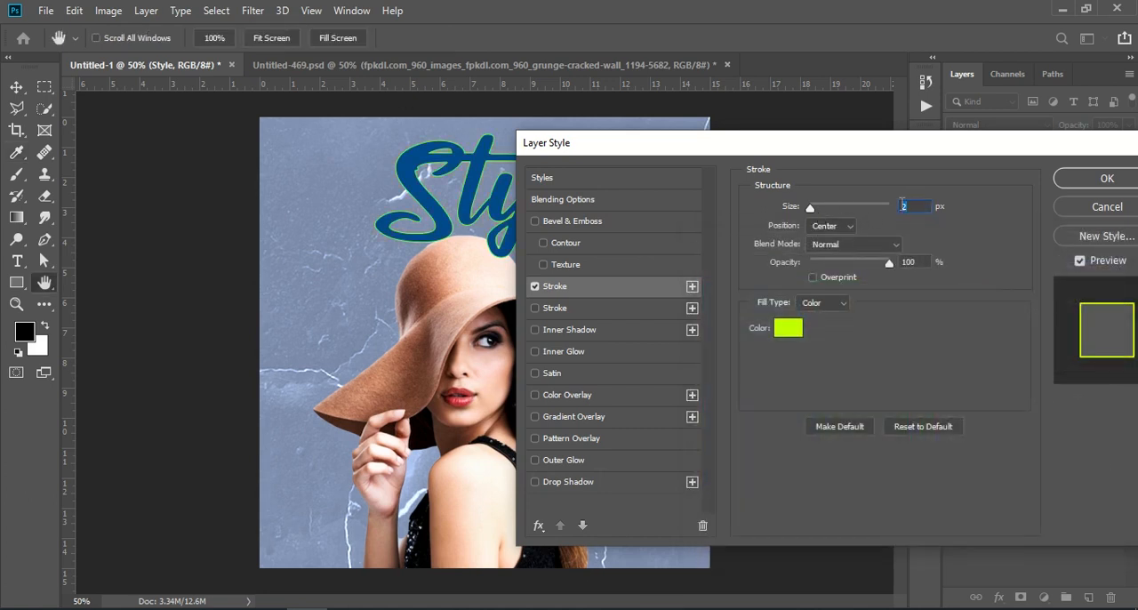
Step: Set the Style text's stroke to 38 px positioned Outside, apply it and deselect the layer
type("38")
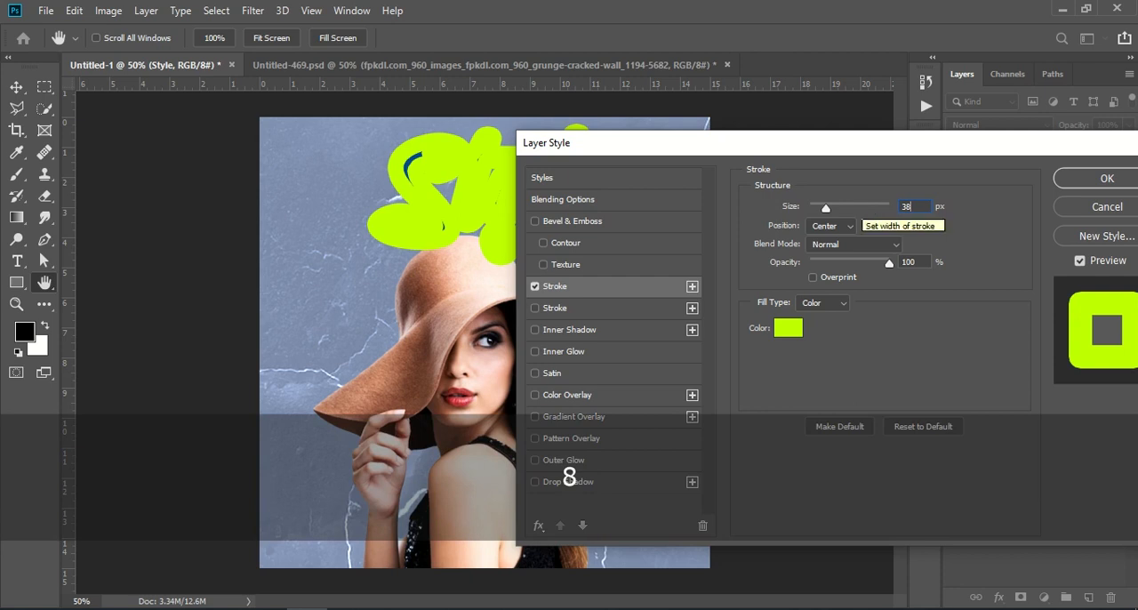
left_click(831, 226)
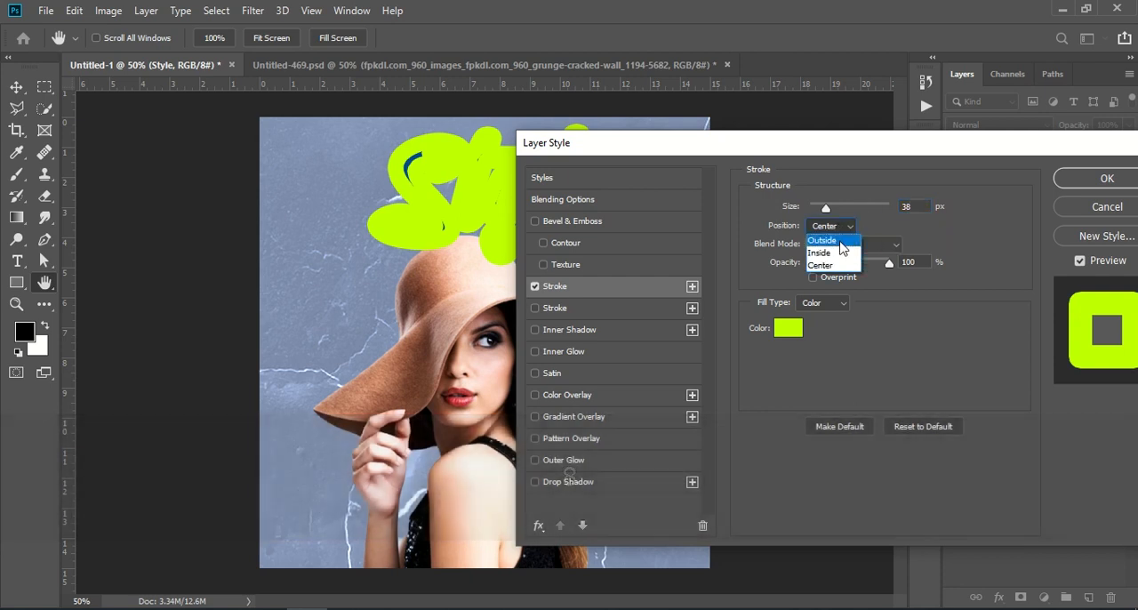
left_click(839, 239)
left_click_drag(935, 149, 910, 197)
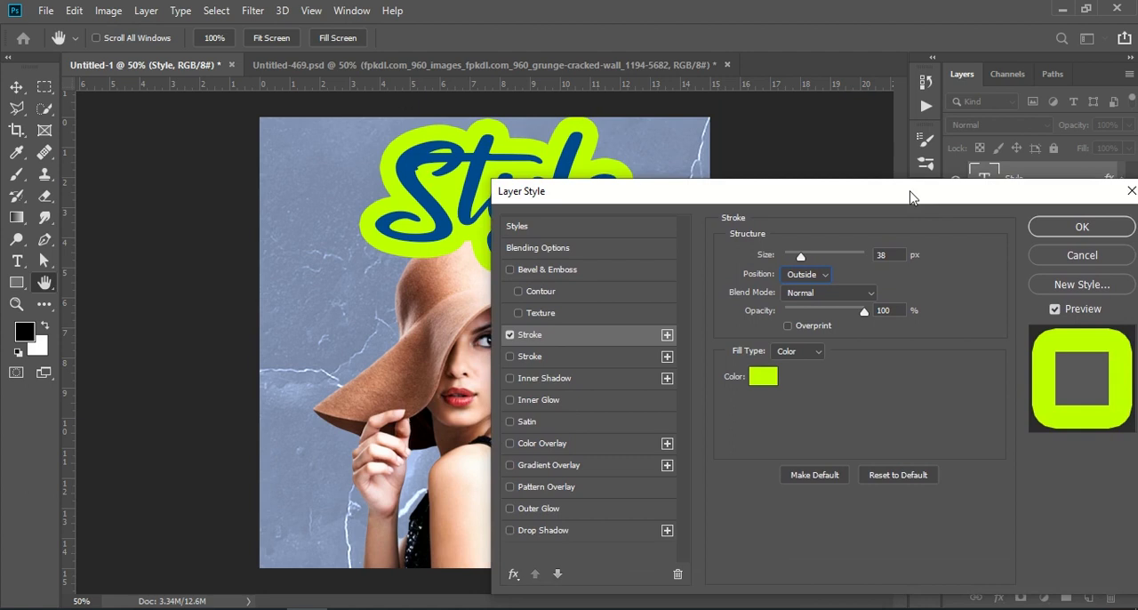
left_click(1048, 233)
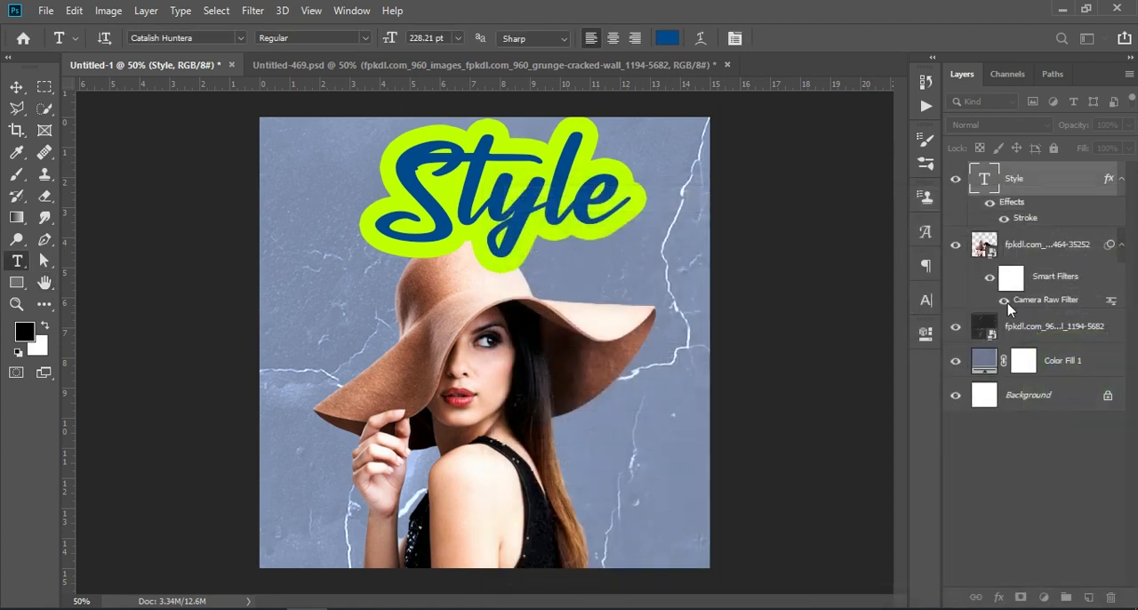
left_click(1039, 508)
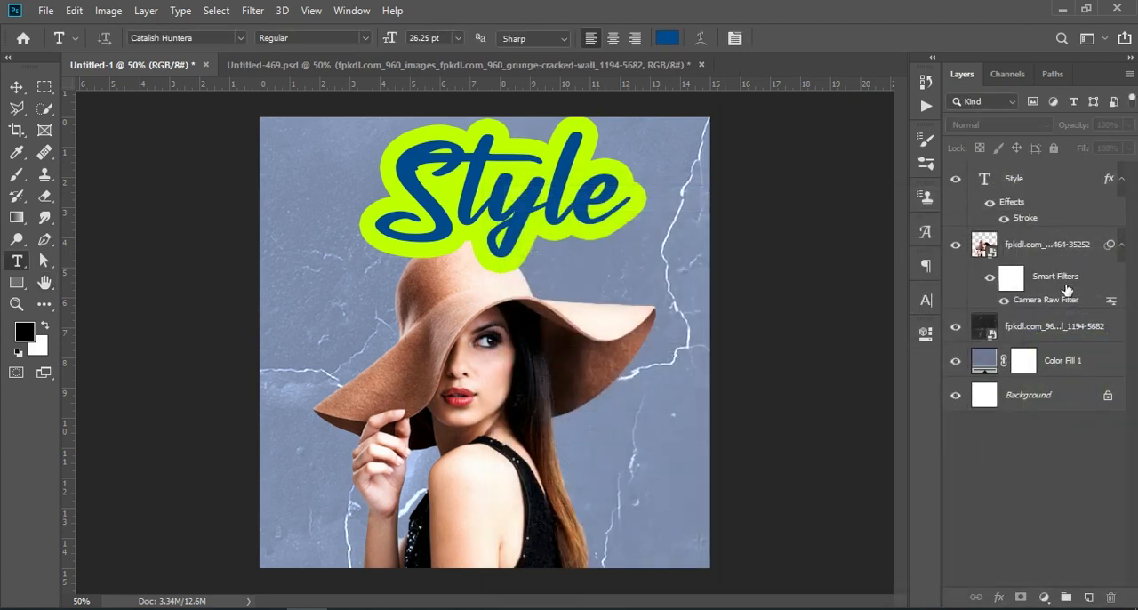
left_click(1030, 180)
left_click(999, 598)
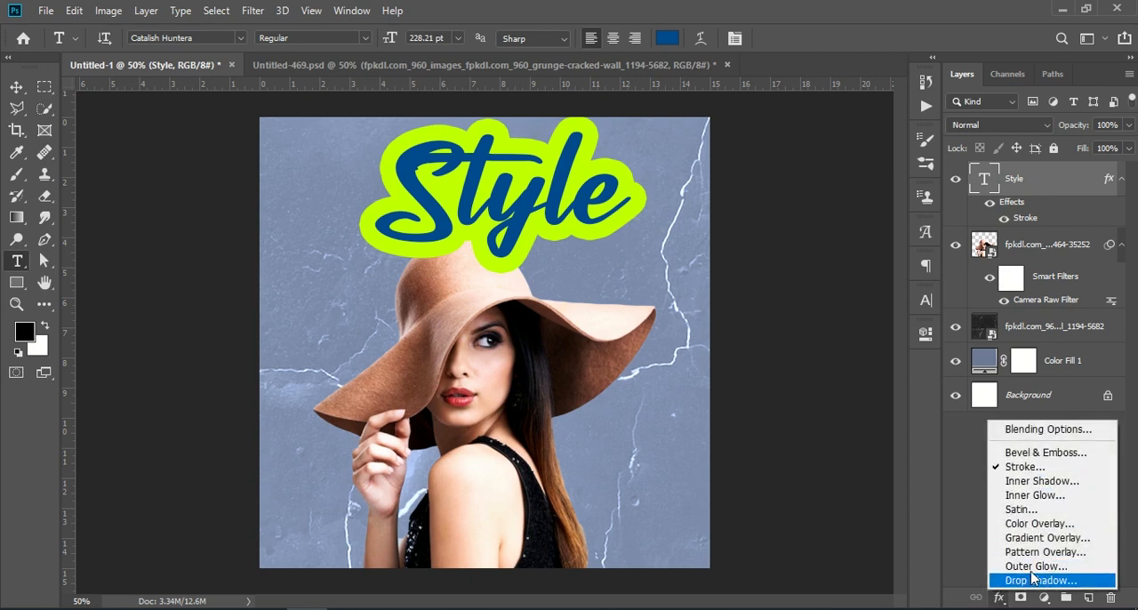
left_click(971, 513)
left_click(1044, 597)
left_click(997, 599)
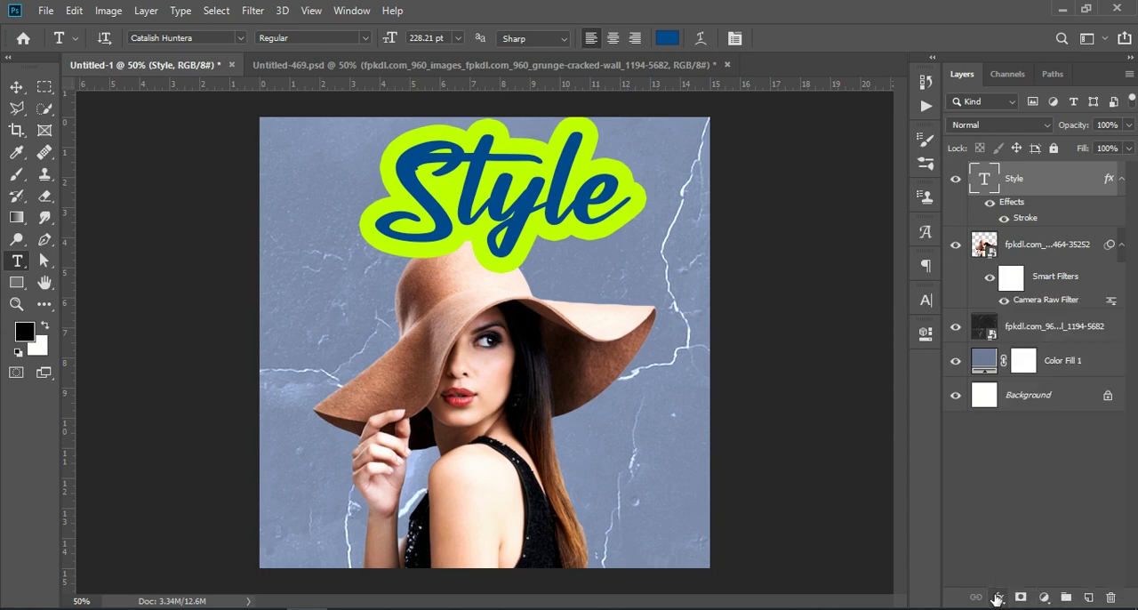
left_click(997, 599)
left_click(1051, 434)
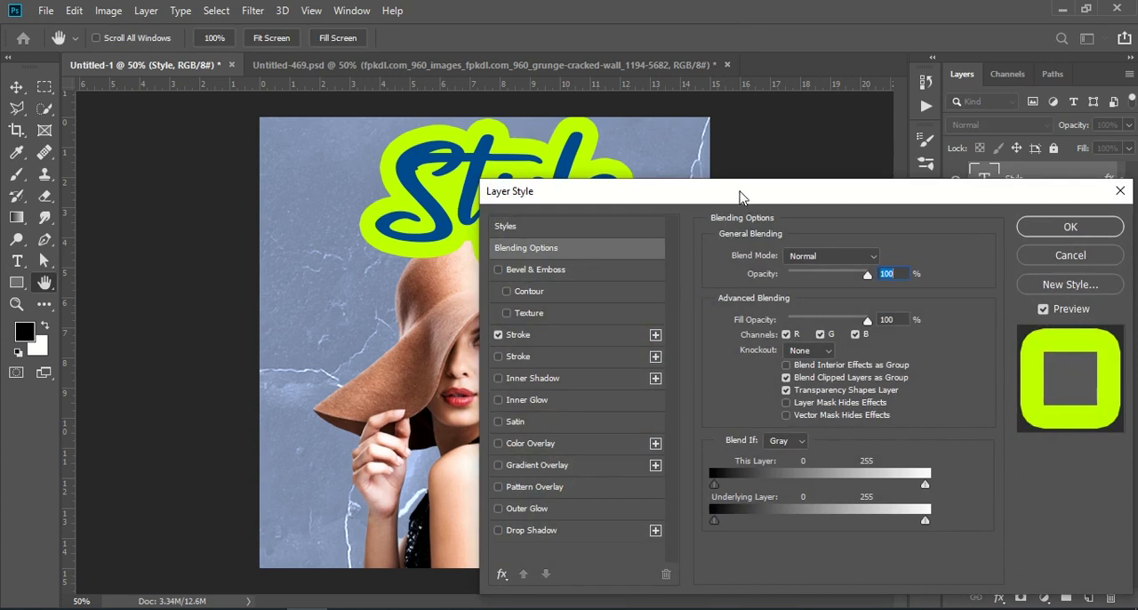
left_click_drag(740, 196, 782, 185)
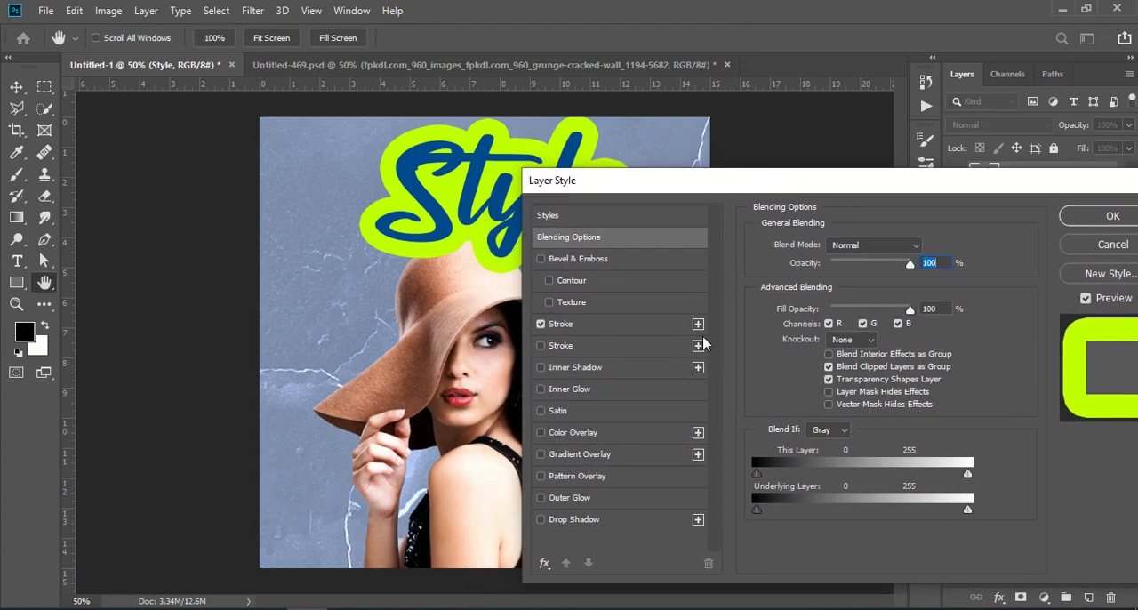
left_click(543, 564)
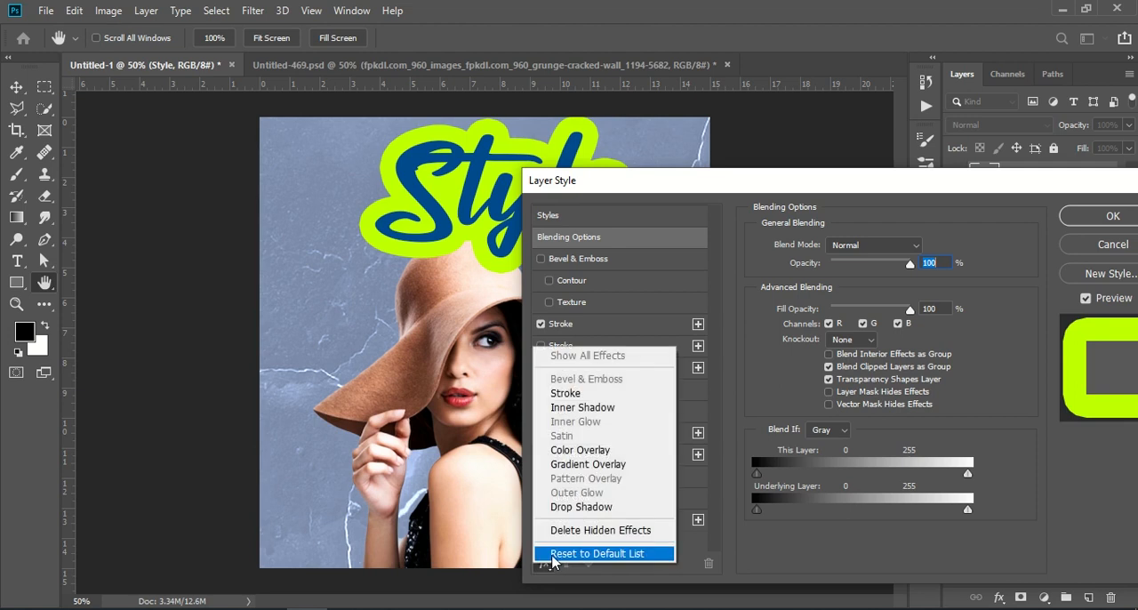
left_click(552, 554)
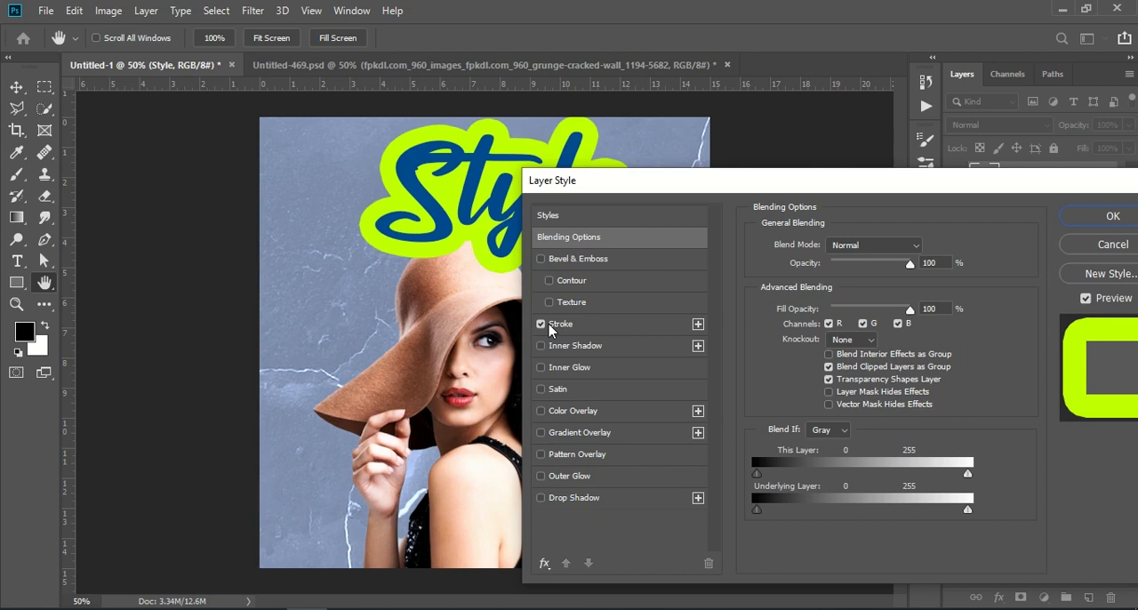
left_click(698, 325)
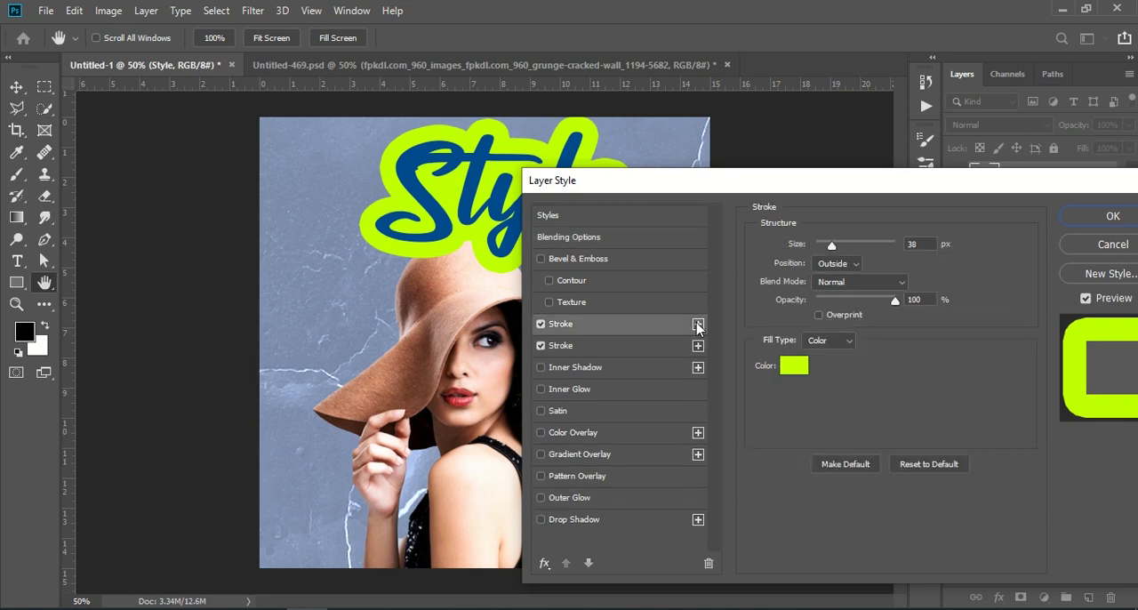
left_click(794, 366)
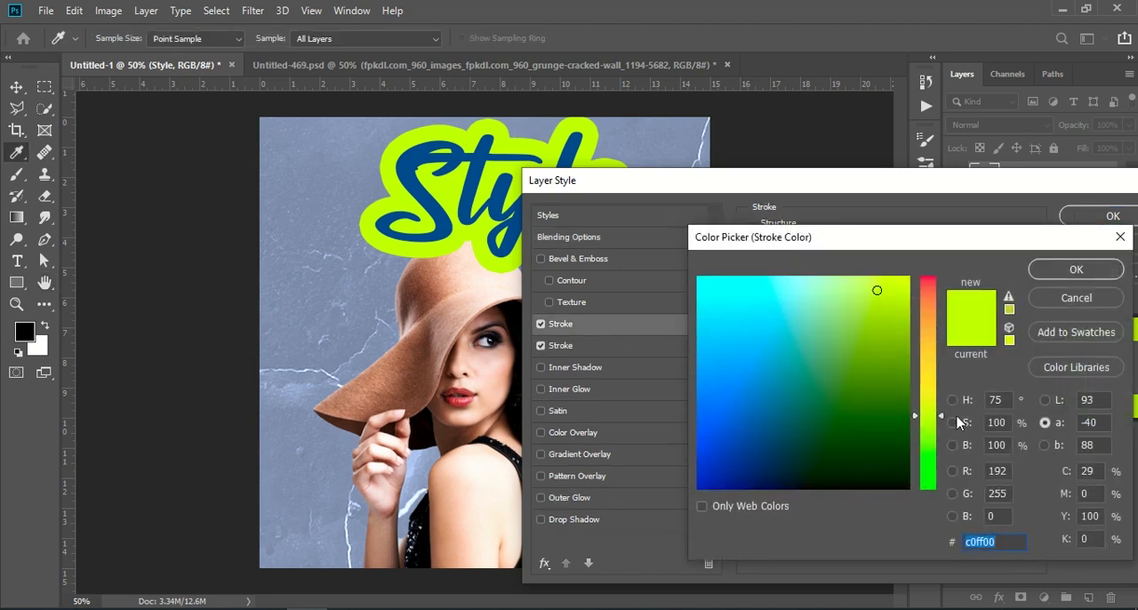
left_click_drag(940, 420, 927, 397)
left_click(792, 486)
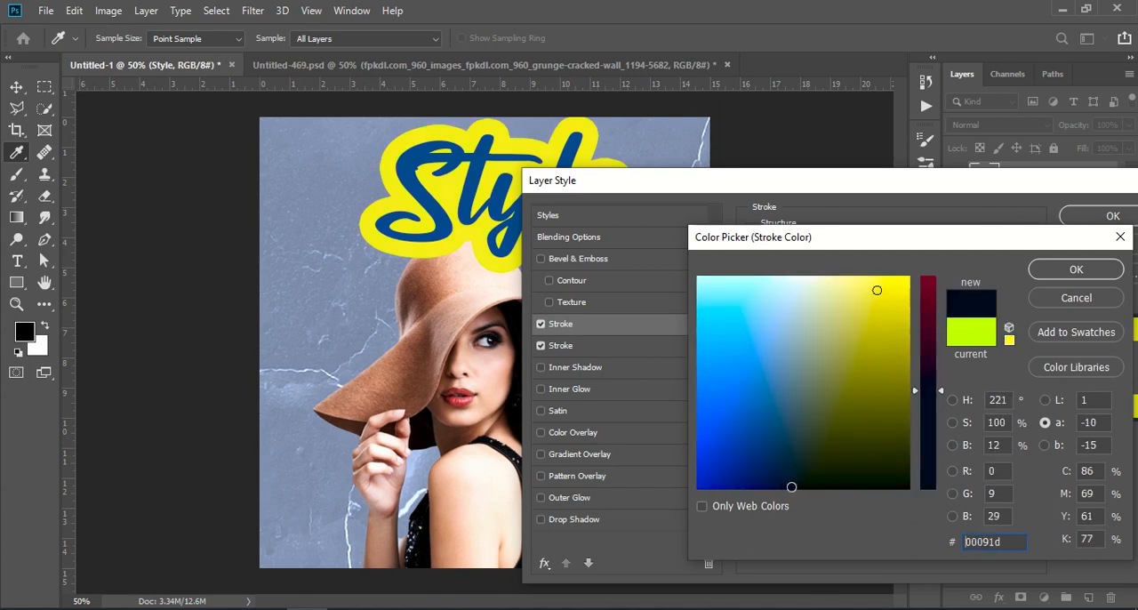
left_click(1088, 276)
left_click(825, 267)
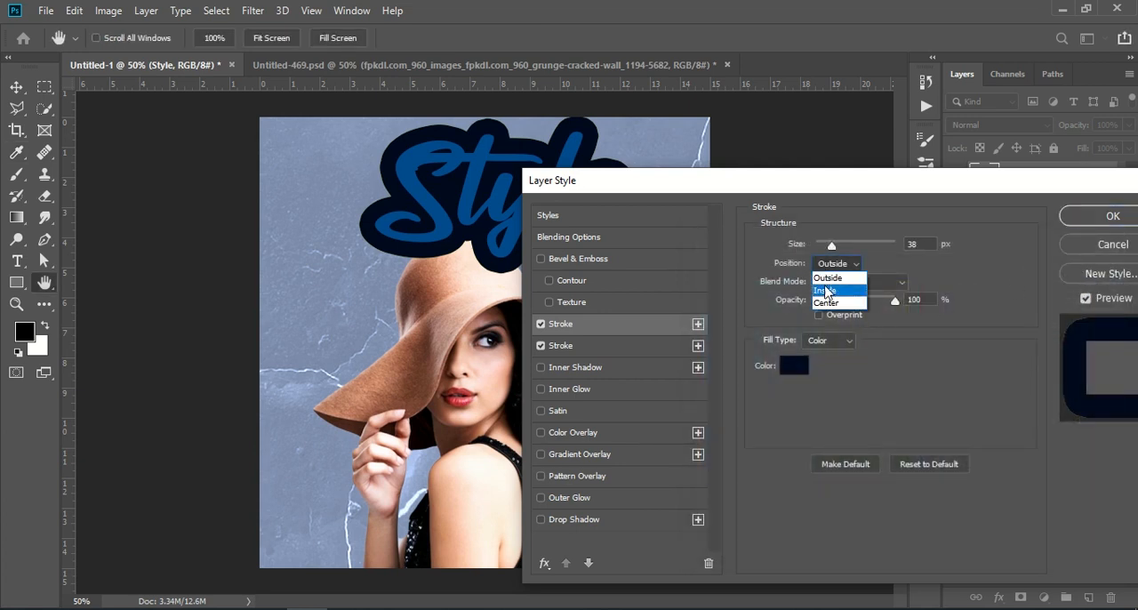
left_click(827, 283)
left_click(838, 265)
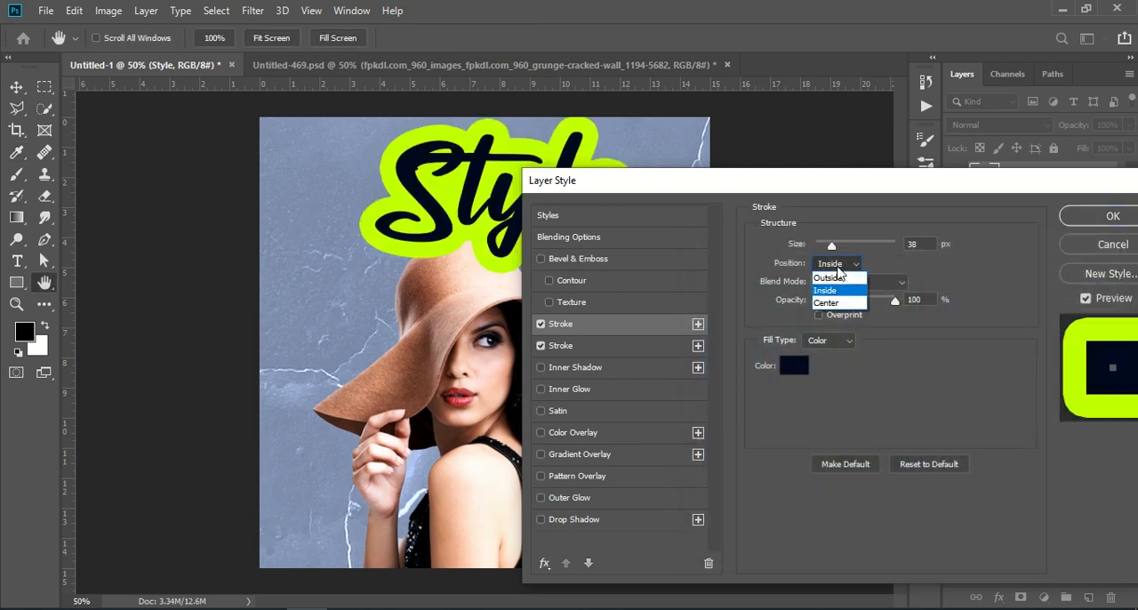
left_click(832, 297)
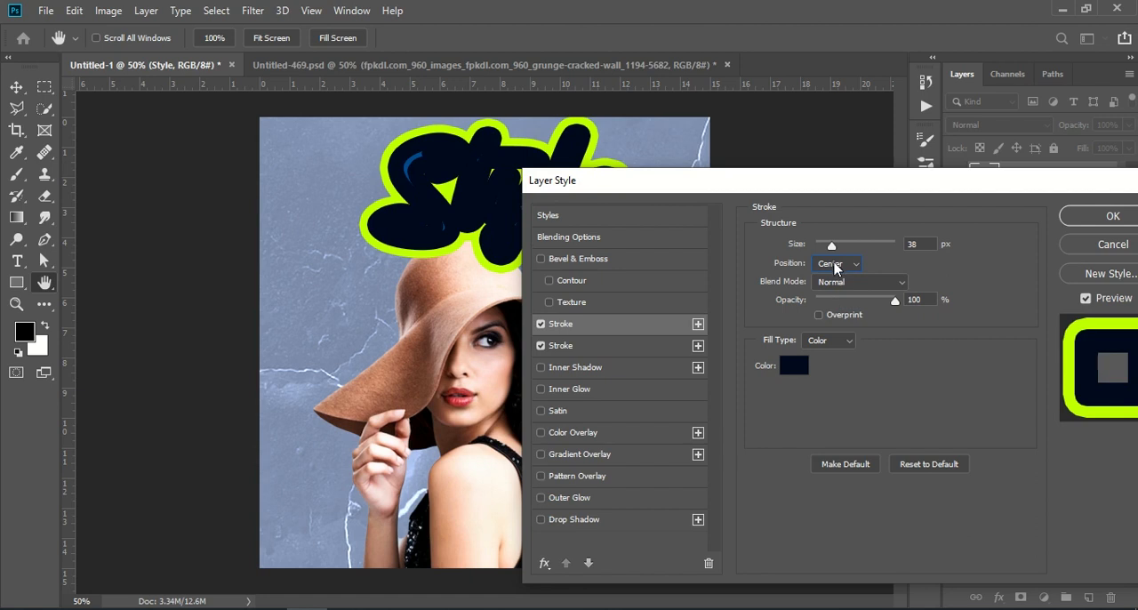
left_click_drag(831, 249, 793, 245)
left_click(830, 265)
left_click(832, 281)
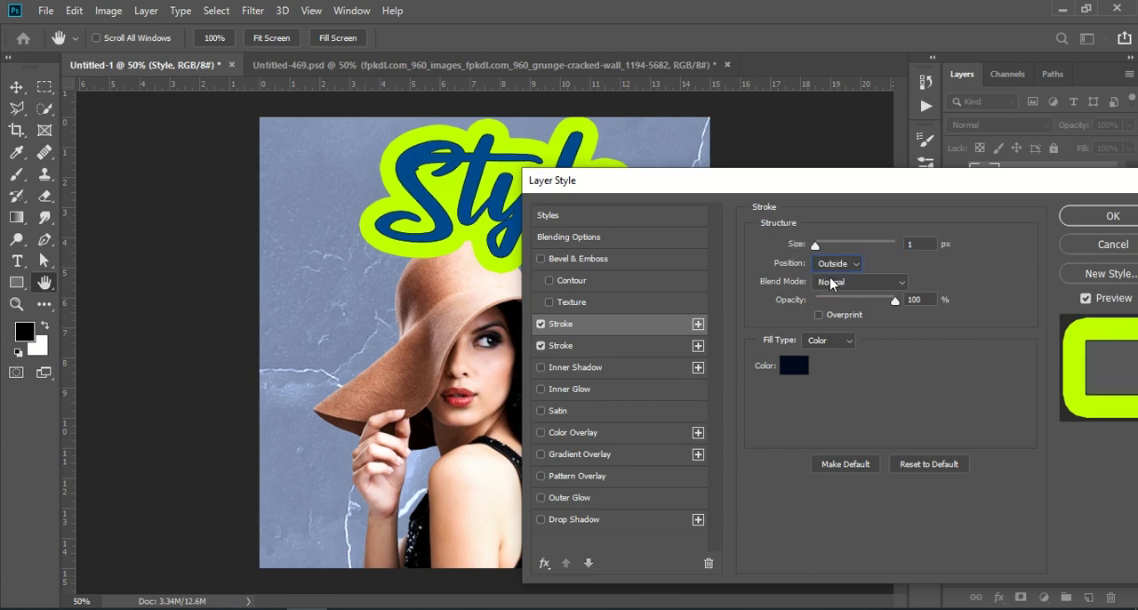
mouse_move(818, 251)
left_mouse_down()
mouse_move(828, 248)
mouse_move(814, 247)
left_mouse_up()
left_click_drag(892, 303, 831, 301)
left_click_drag(815, 246, 830, 248)
left_click(834, 263)
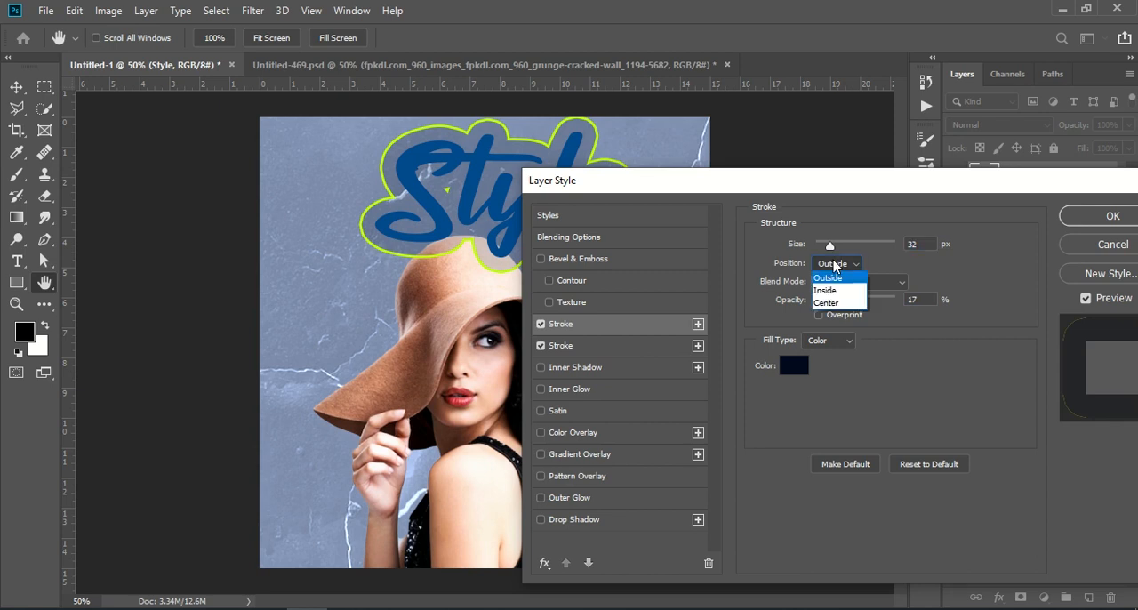
left_click(832, 284)
left_click(835, 282)
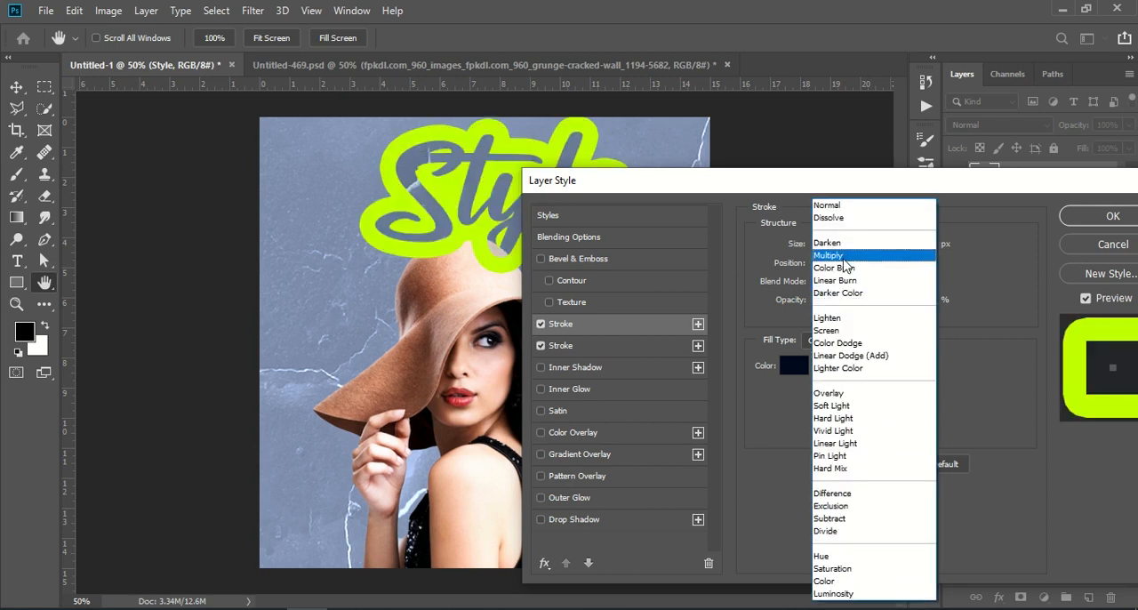
left_click(990, 242)
left_click(849, 265)
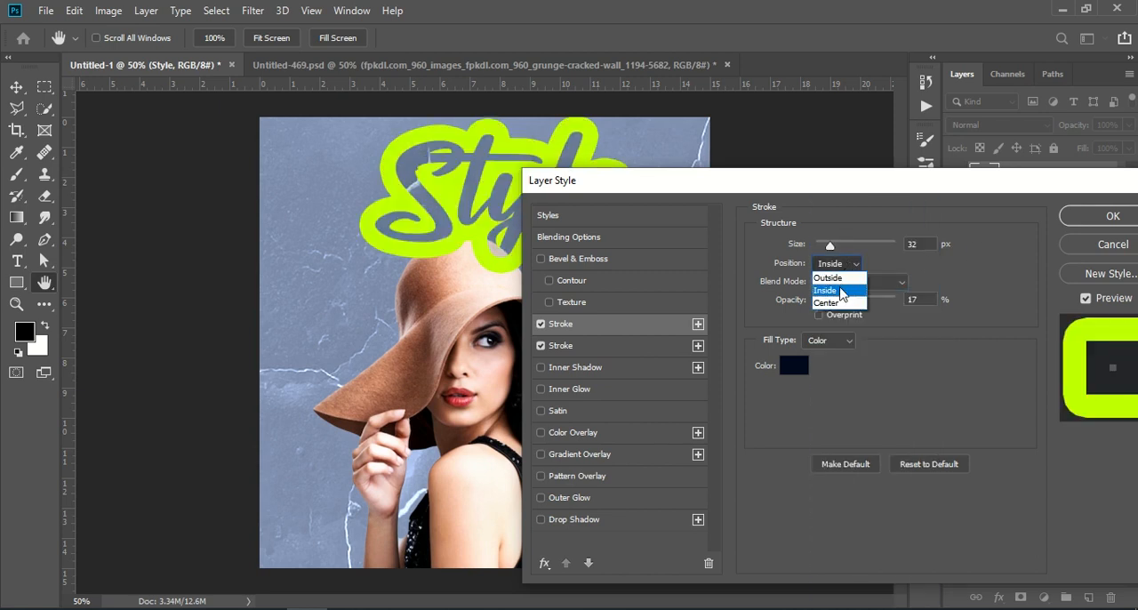
left_click(831, 305)
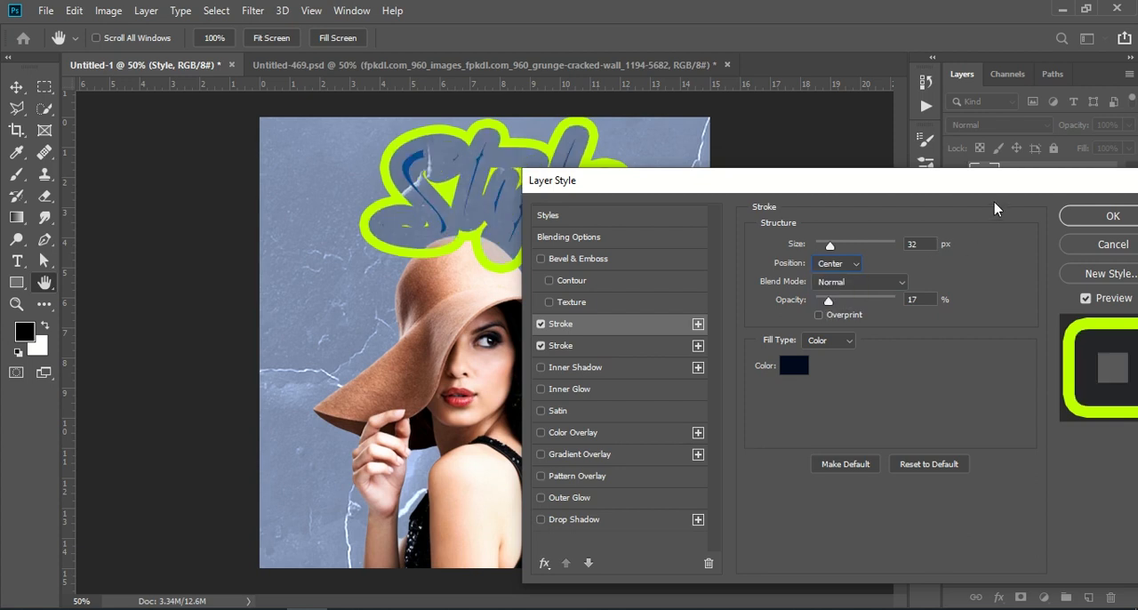
left_click(1058, 237)
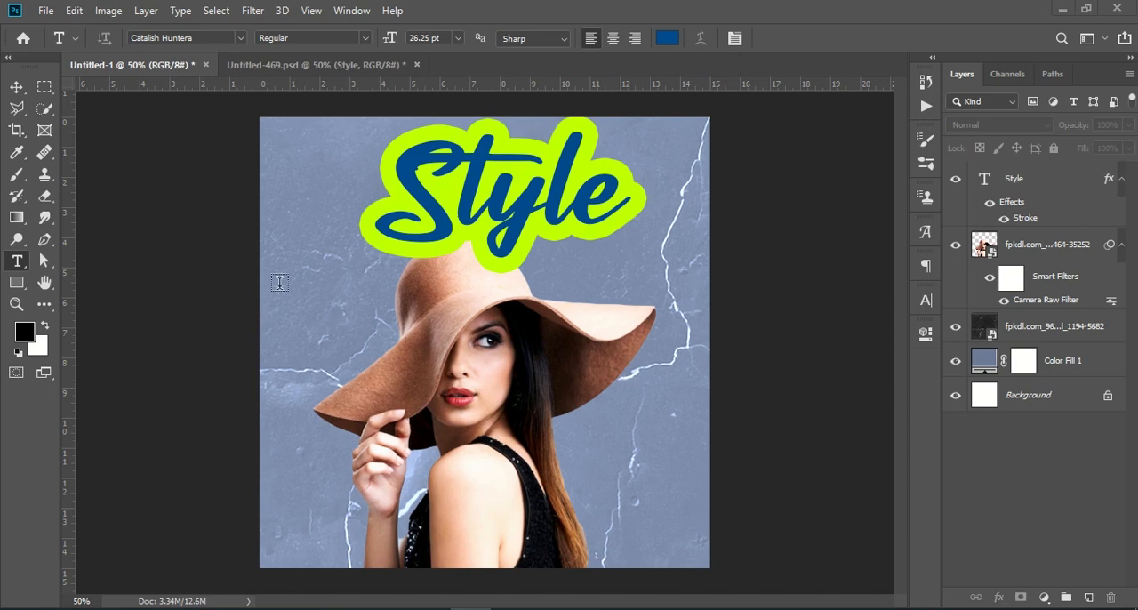
Step: Enable the second stroke on the Style text and colour it dark navy (001235)
left_click(1014, 180)
left_click(996, 601)
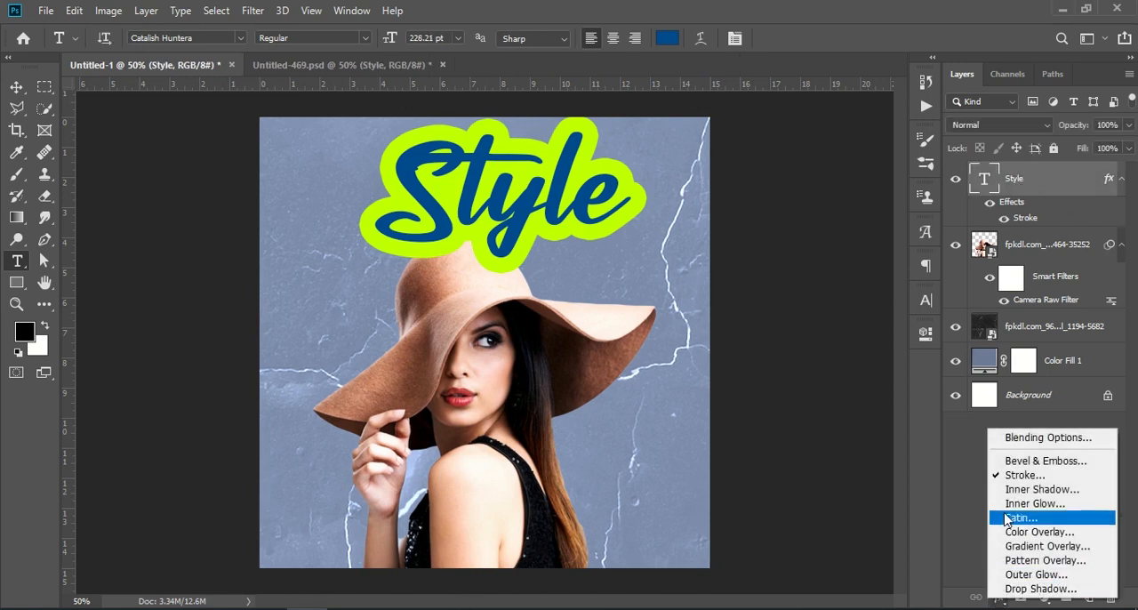
left_click(1039, 476)
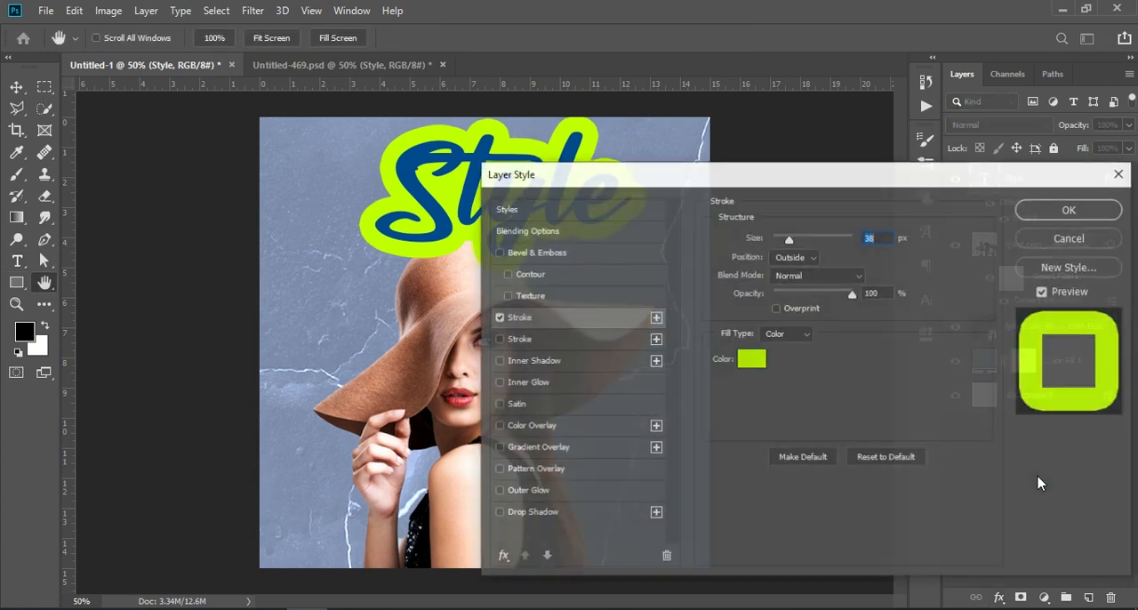
left_click(532, 345)
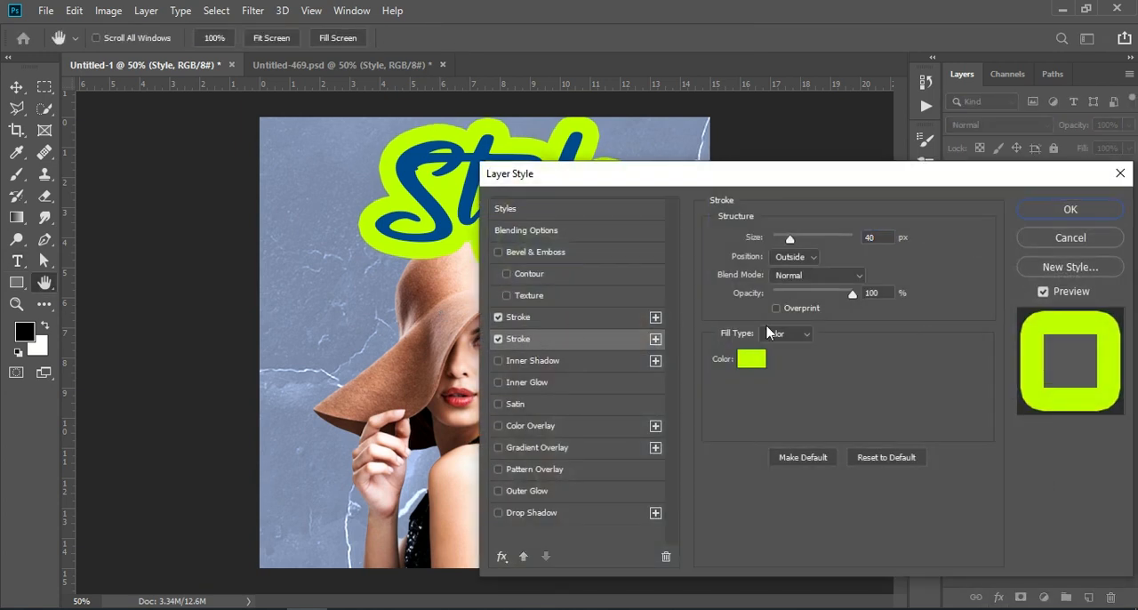
left_click(749, 359)
left_click(776, 483)
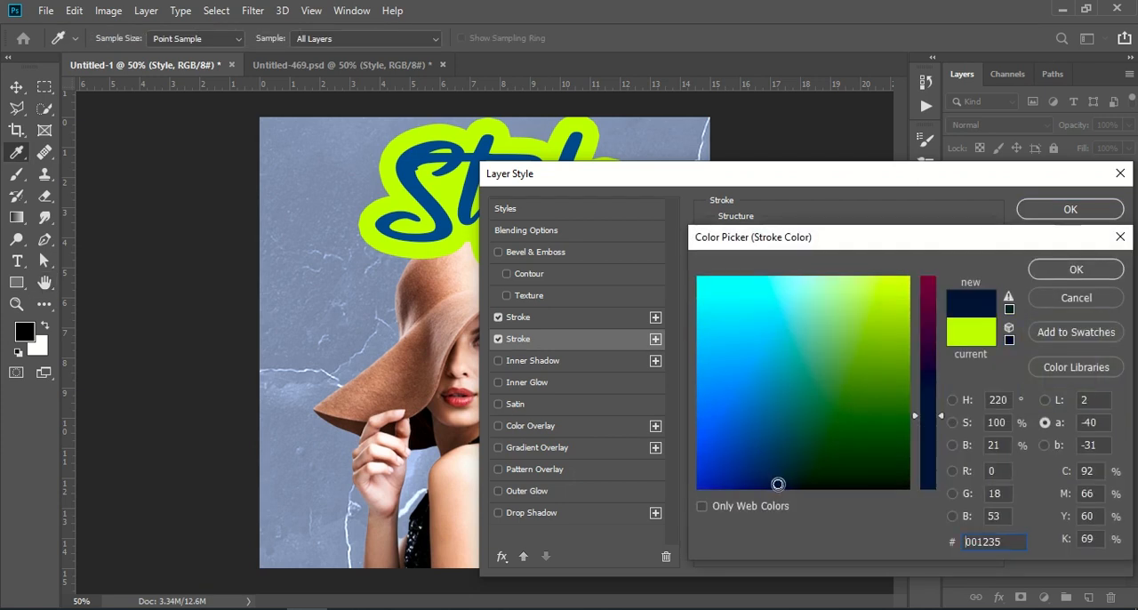
left_click(1049, 270)
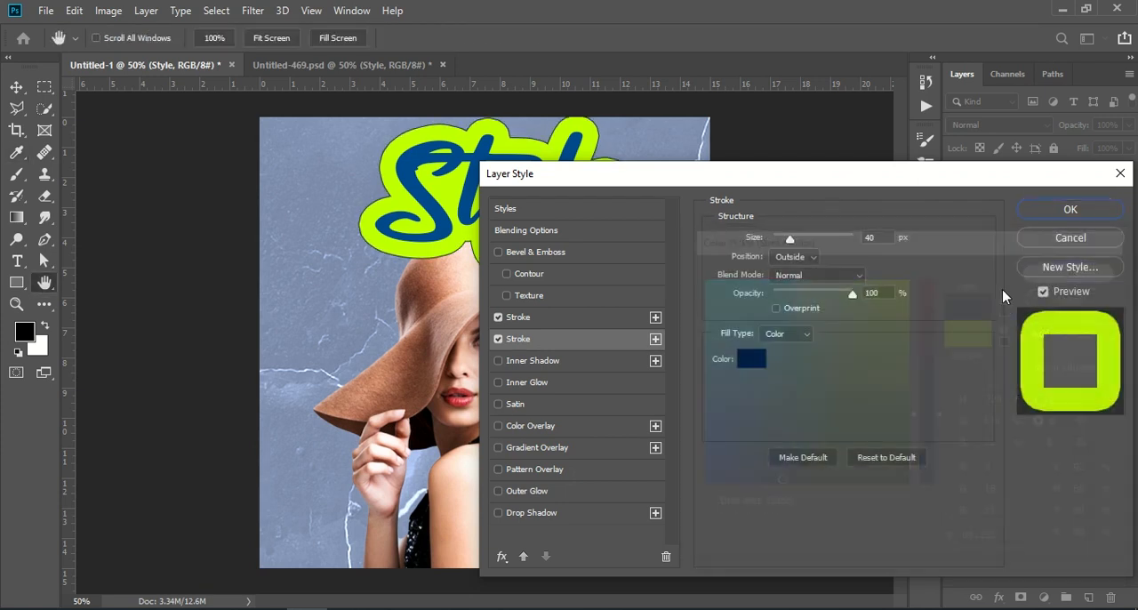
Step: Widen the navy stroke to about 49 px, apply it and move the Style layer beneath the woman's layer
left_click_drag(786, 243, 792, 240)
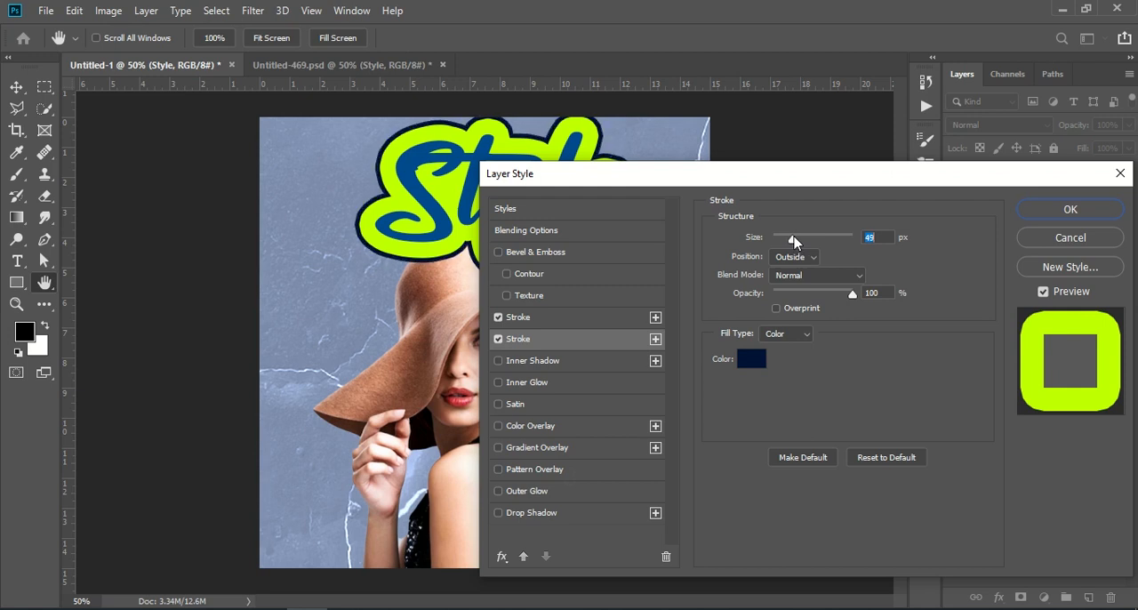
left_click(1074, 209)
left_click_drag(1047, 191, 1032, 289)
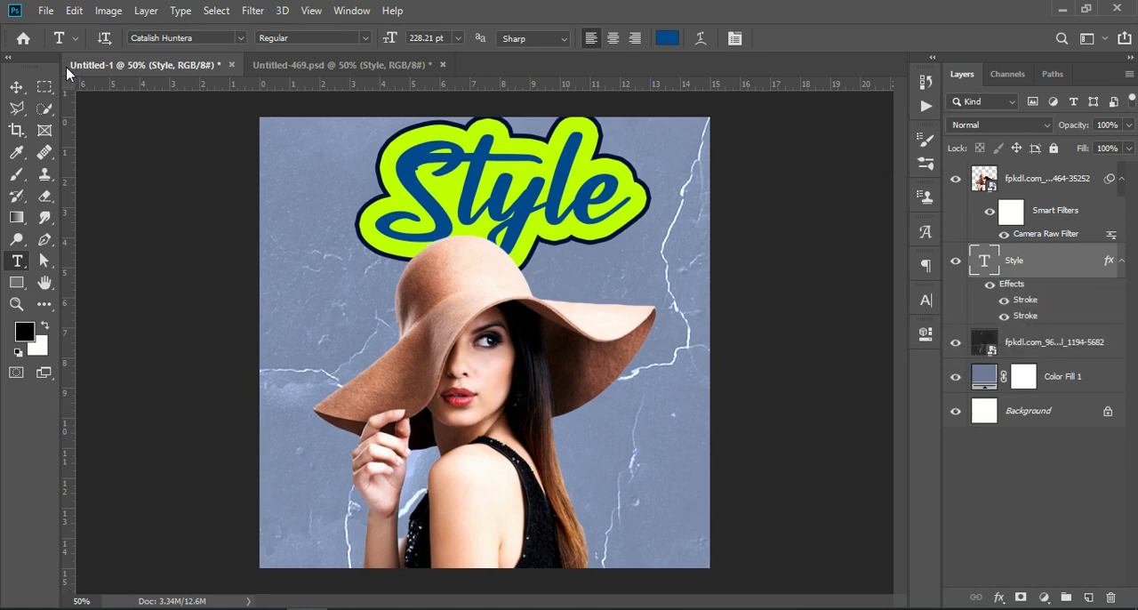
Step: Copy the Lorem ipsum text layer from Untitled-469.psd onto the lower part of Untitled-1 and move it above the woman's layer
left_click(274, 66)
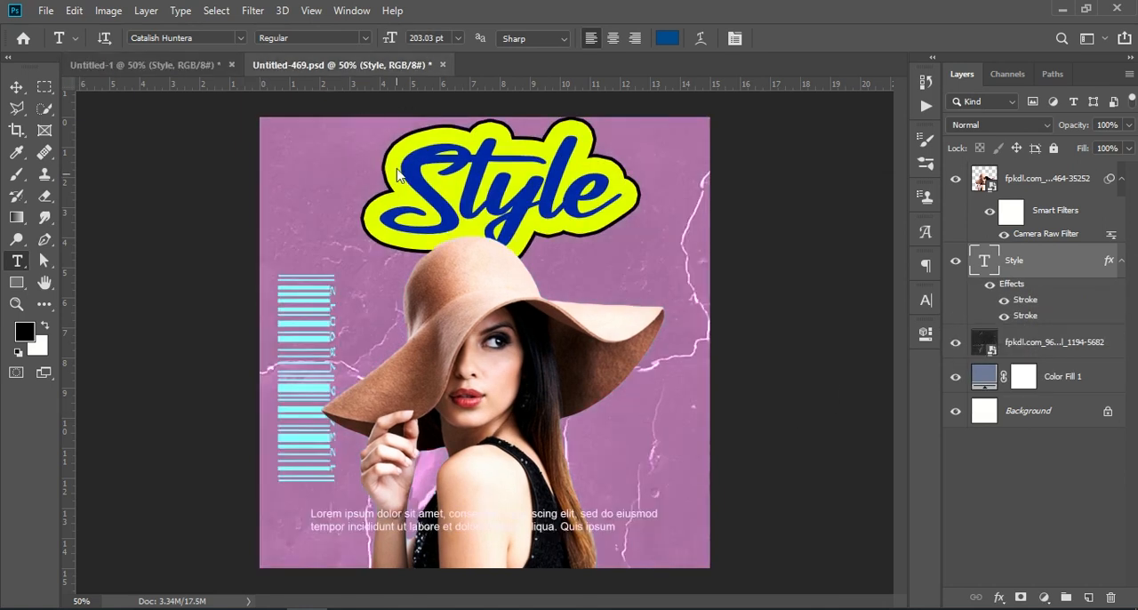
left_click(16, 87)
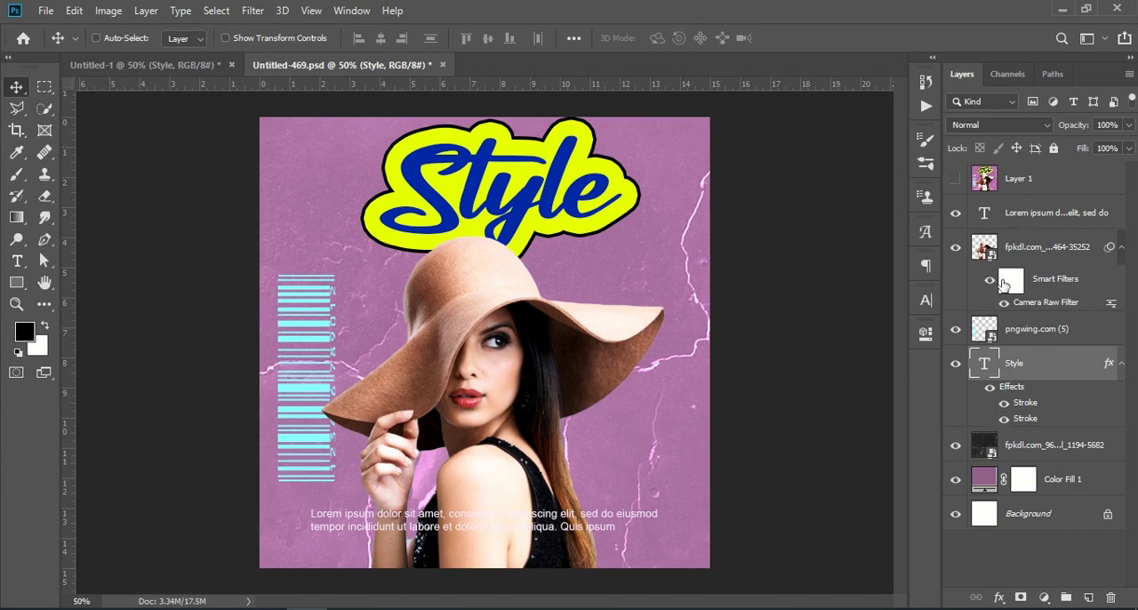
left_click_drag(1006, 212, 507, 530)
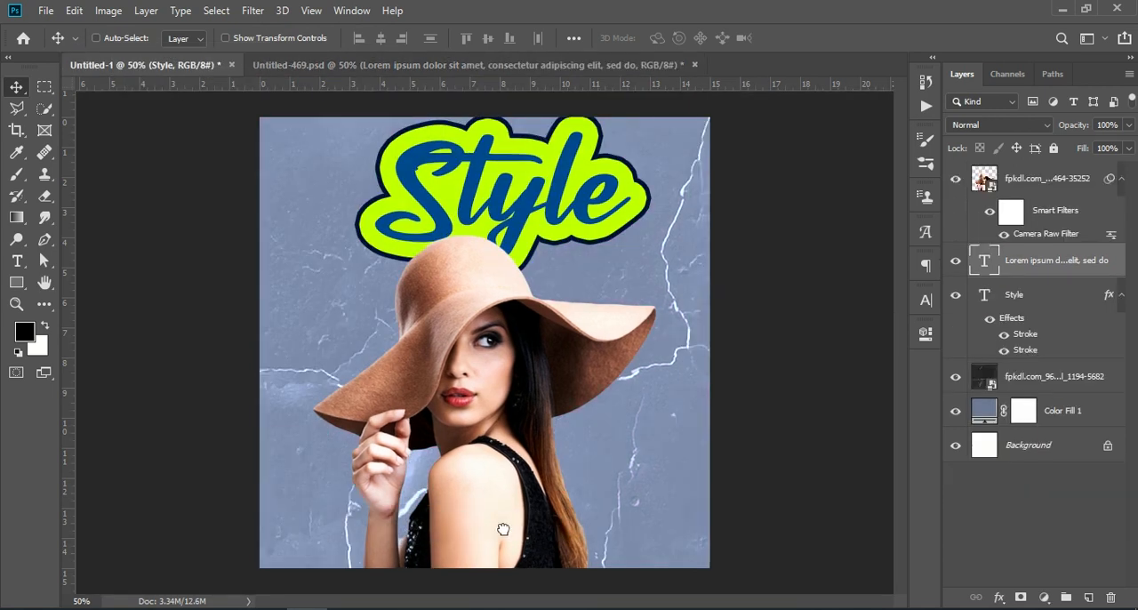
left_click_drag(1063, 269, 1050, 168)
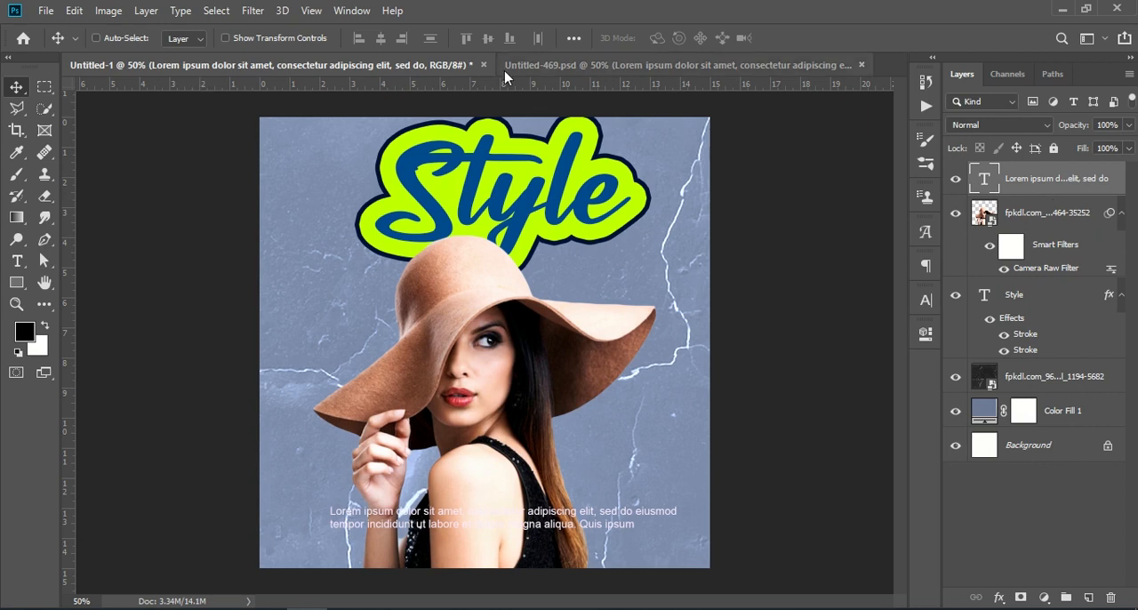
Step: Copy the cyan barcode layer pngwing.com (5) from Untitled-469.psd into Untitled-1 beside the woman's hat brim and deselect the layer
left_click(557, 68)
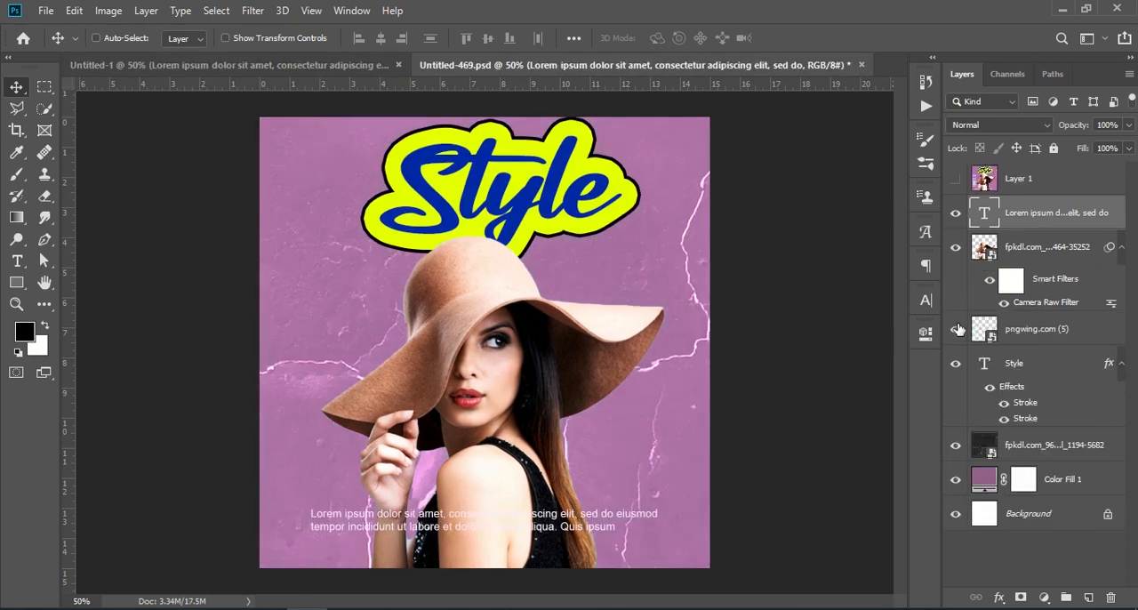
left_click_drag(1003, 329, 315, 401)
left_click(1019, 530)
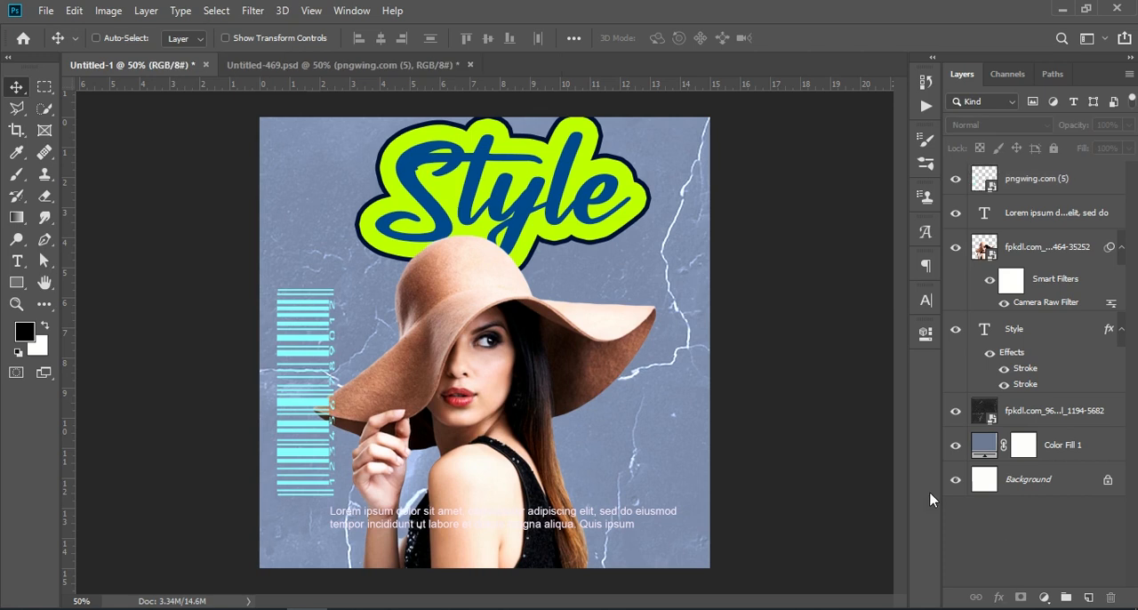
left_click(549, 184)
left_click(554, 241)
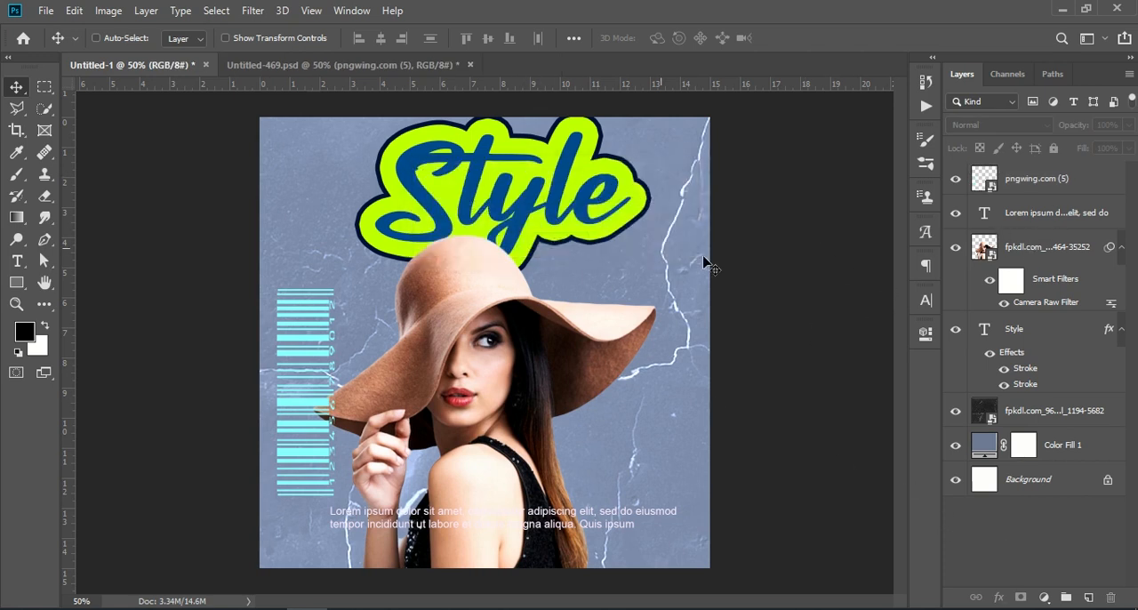